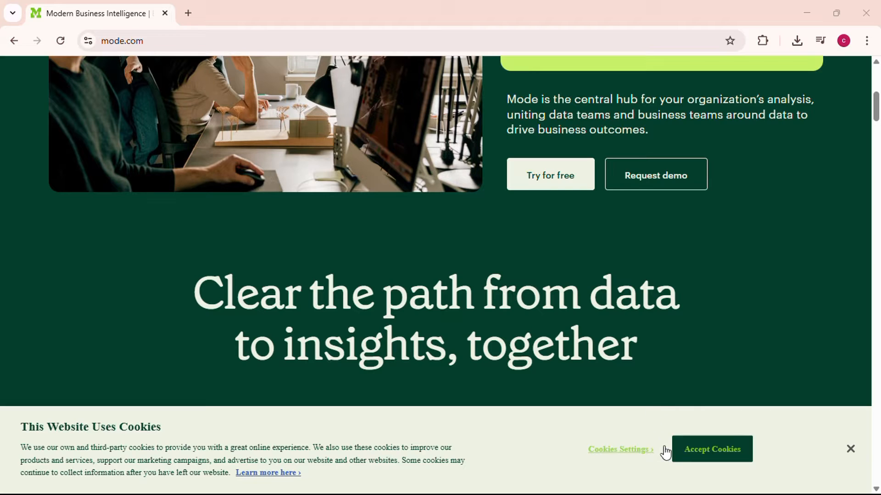
Accept the cookies and read the homepage's 'Made for your data team' section.
{"action": "left_click", "coordinate": [696, 449]}
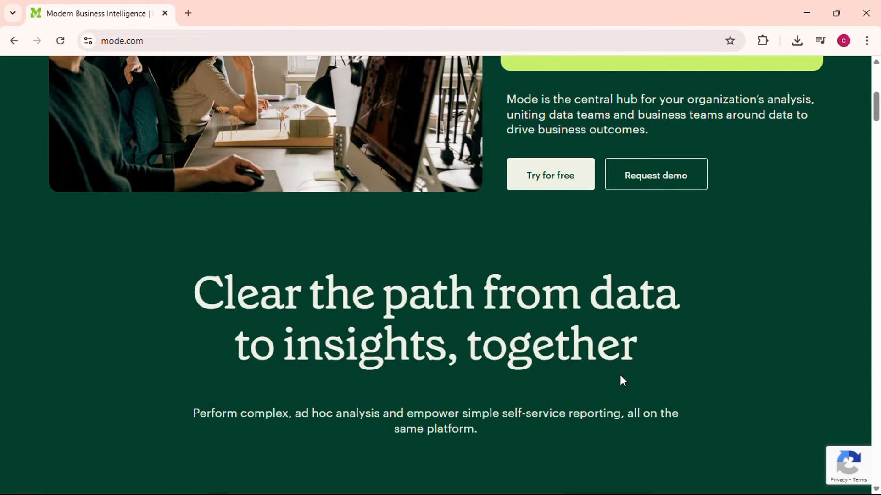
{"action": "scroll", "coordinate": [620, 376], "scroll_direction": "down", "scroll_amount": 1}
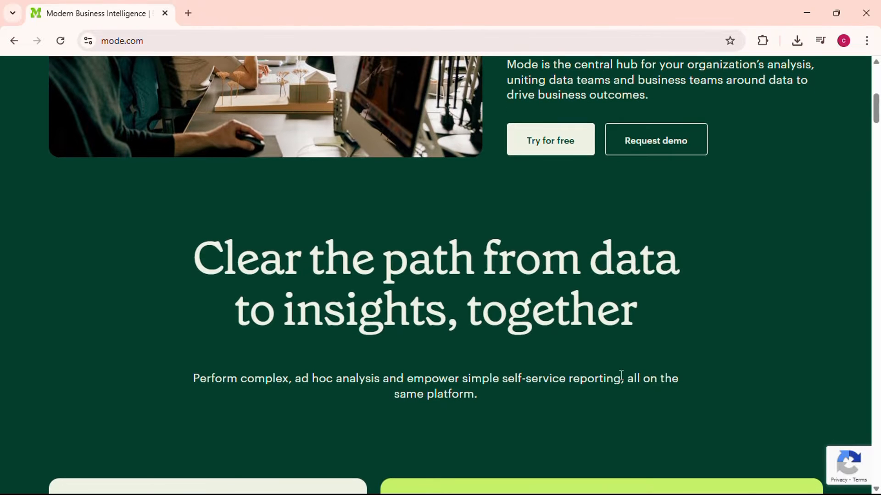
{"action": "scroll", "coordinate": [621, 376], "scroll_direction": "down", "scroll_amount": 1}
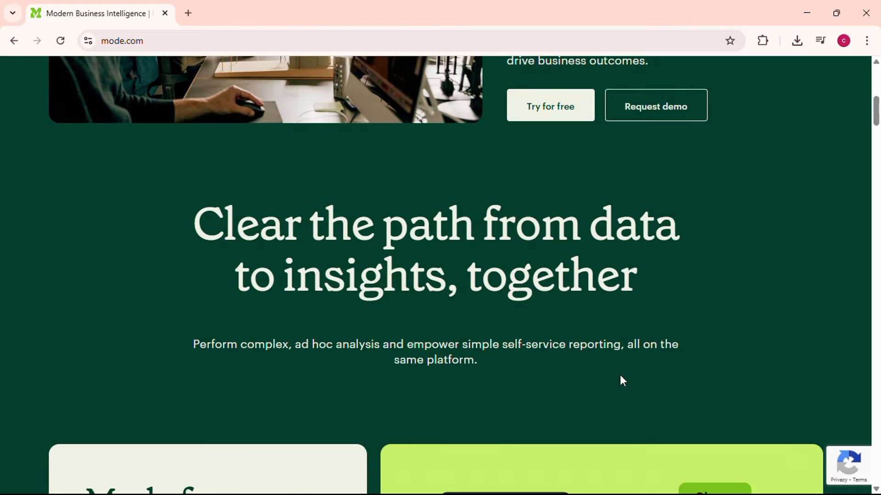
{"action": "scroll", "coordinate": [620, 375], "scroll_direction": "down", "scroll_amount": 1}
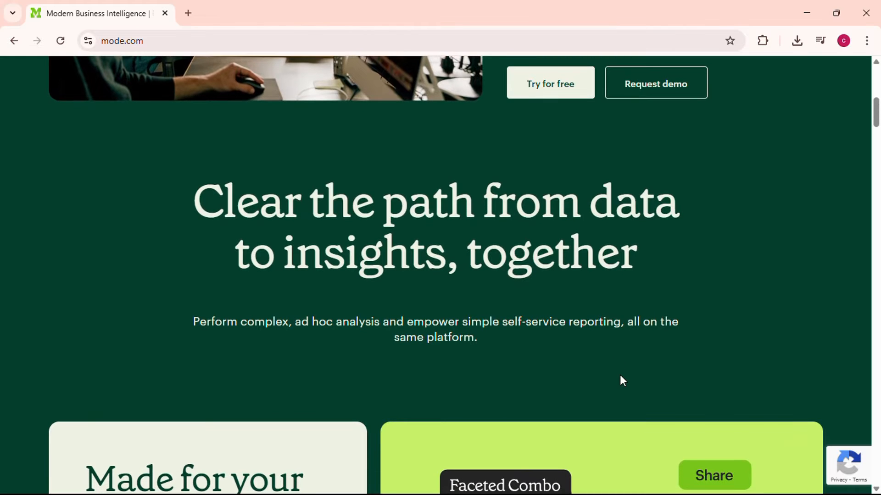
{"action": "scroll", "coordinate": [620, 381], "scroll_direction": "down", "scroll_amount": 2}
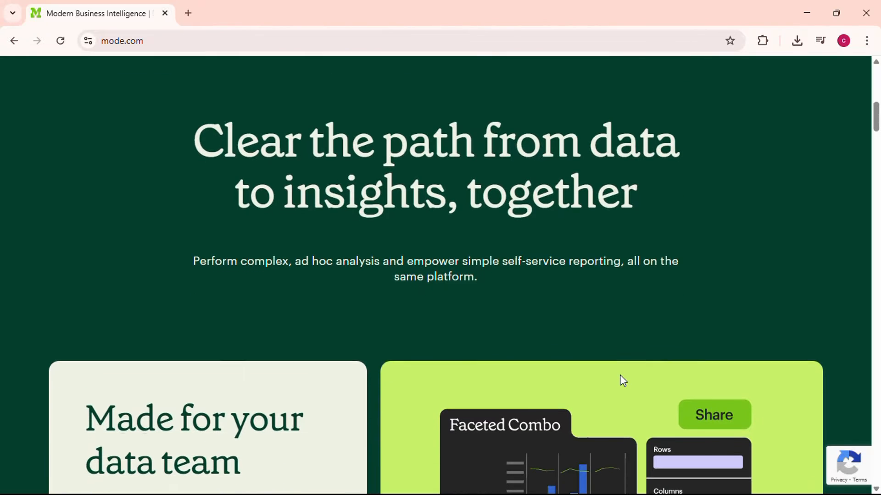
{"action": "scroll", "coordinate": [620, 376], "scroll_direction": "down", "scroll_amount": 2}
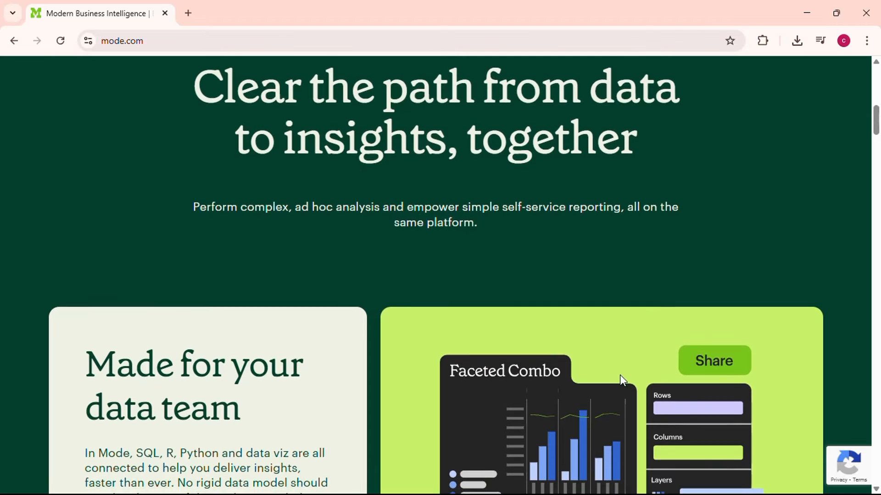
{"action": "scroll", "coordinate": [621, 376], "scroll_direction": "down", "scroll_amount": 3}
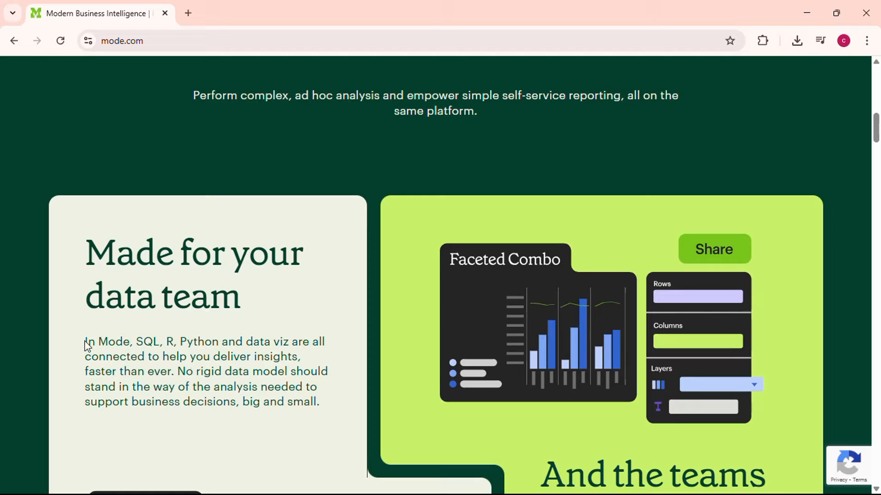
{"action": "left_click_drag", "start_coordinate": [86, 342], "coordinate": [333, 409]}
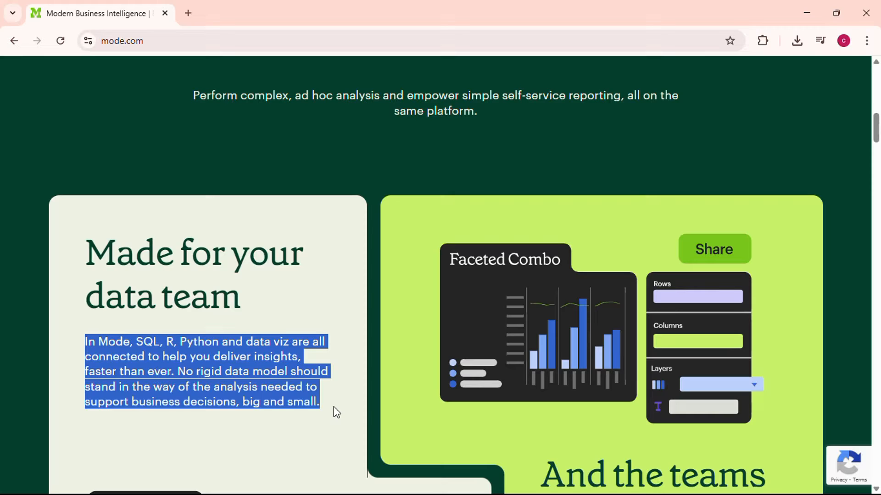
{"action": "left_click", "coordinate": [281, 348]}
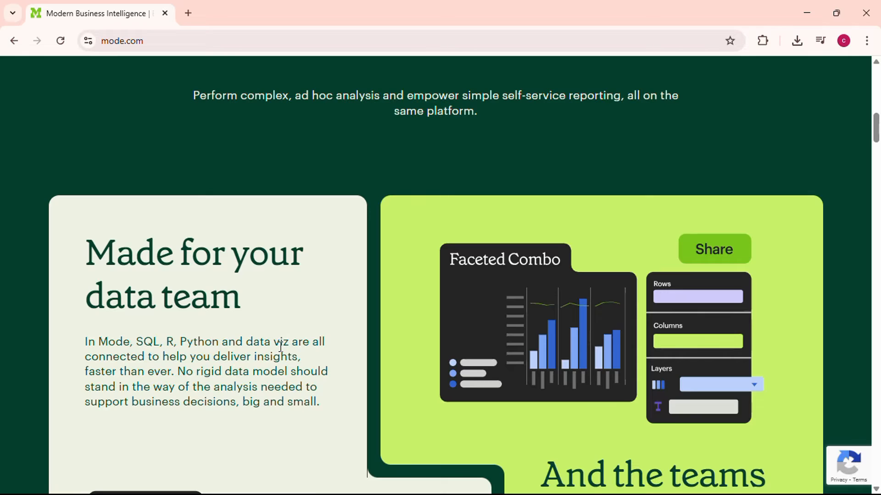
{"action": "scroll", "coordinate": [281, 347], "scroll_direction": "down", "scroll_amount": 5}
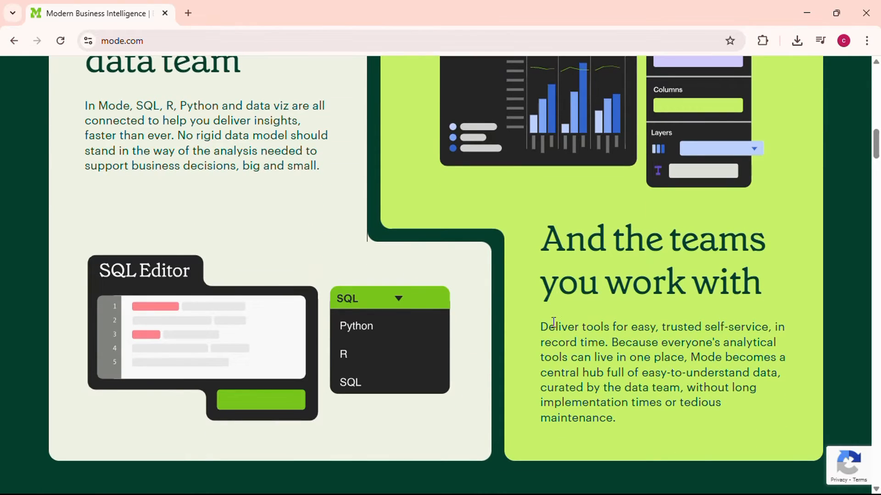
Examine the homepage sections on team self-service and the intelligence layer for the modern data stack.
{"action": "left_click_drag", "start_coordinate": [541, 327], "coordinate": [624, 431]}
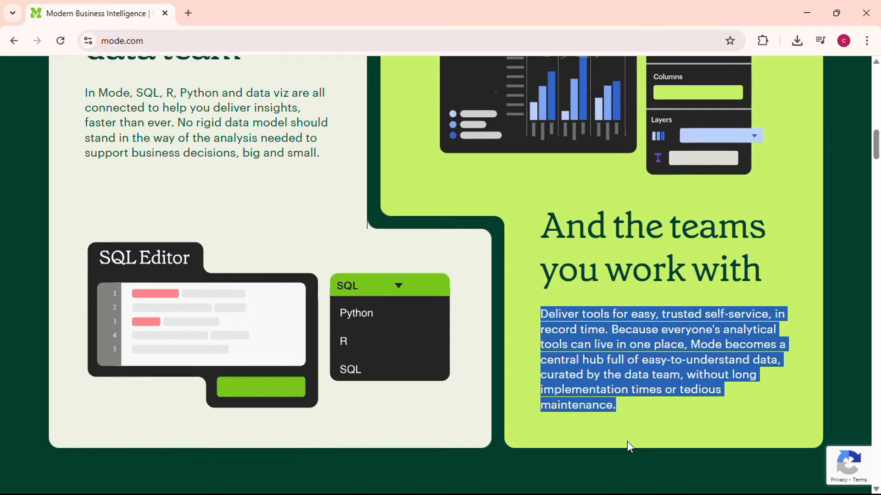
{"action": "scroll", "coordinate": [627, 444], "scroll_direction": "down", "scroll_amount": 2}
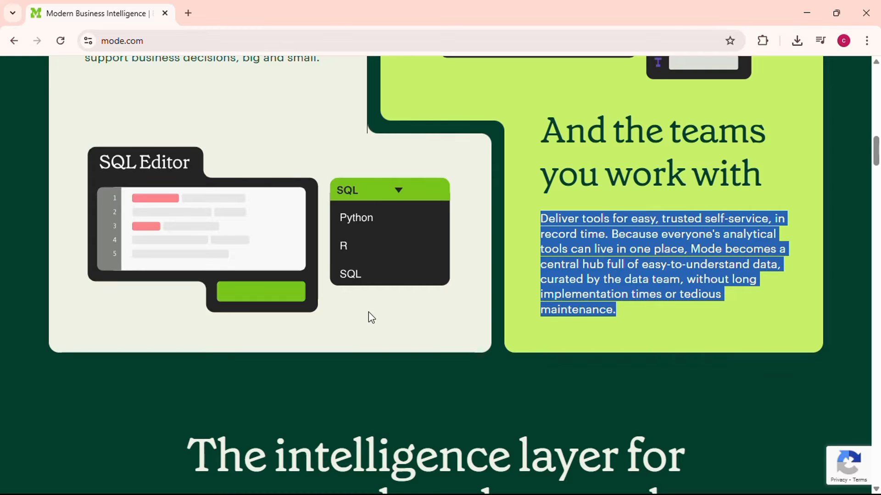
{"action": "scroll", "coordinate": [368, 312], "scroll_direction": "down", "scroll_amount": 2}
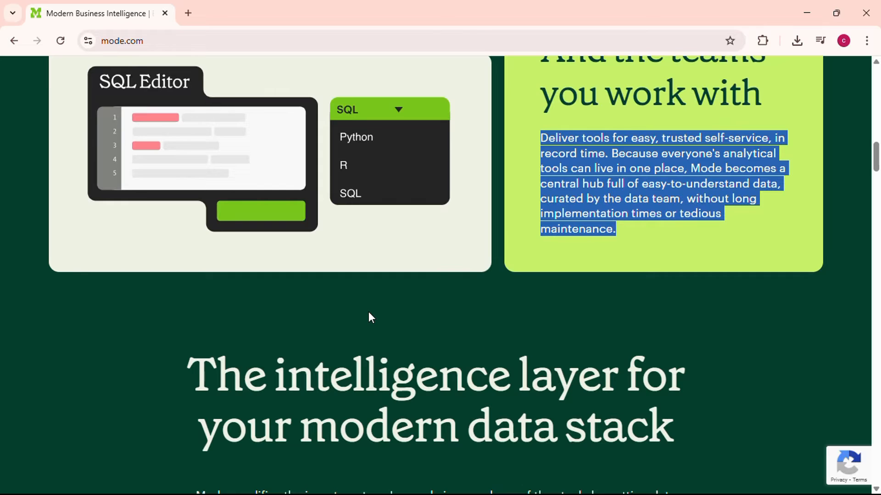
{"action": "scroll", "coordinate": [371, 316], "scroll_direction": "down", "scroll_amount": 1}
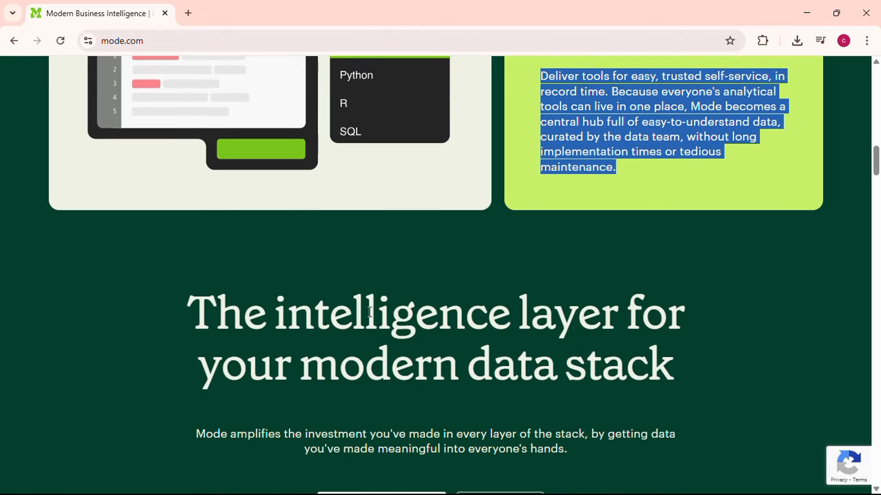
{"action": "scroll", "coordinate": [369, 312], "scroll_direction": "down", "scroll_amount": 1}
{"action": "scroll", "coordinate": [369, 312], "scroll_direction": "down", "scroll_amount": 1}
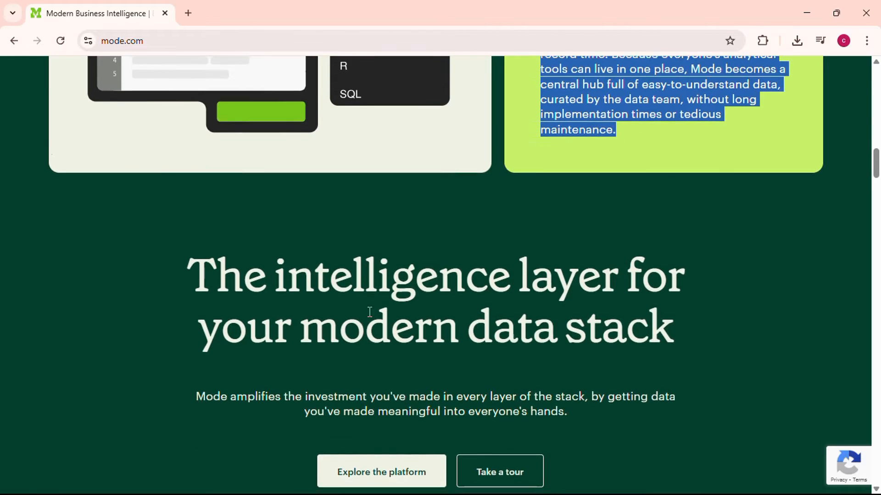
{"action": "scroll", "coordinate": [370, 313], "scroll_direction": "down", "scroll_amount": 1}
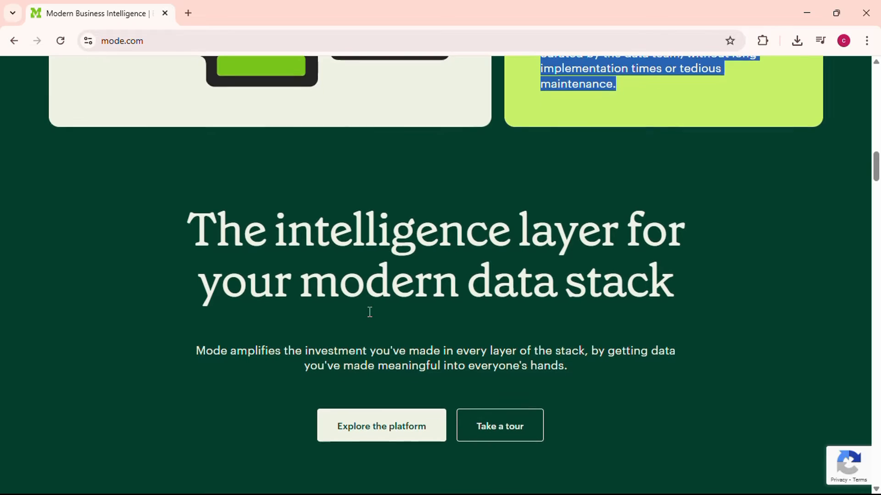
{"action": "scroll", "coordinate": [369, 312], "scroll_direction": "down", "scroll_amount": 1}
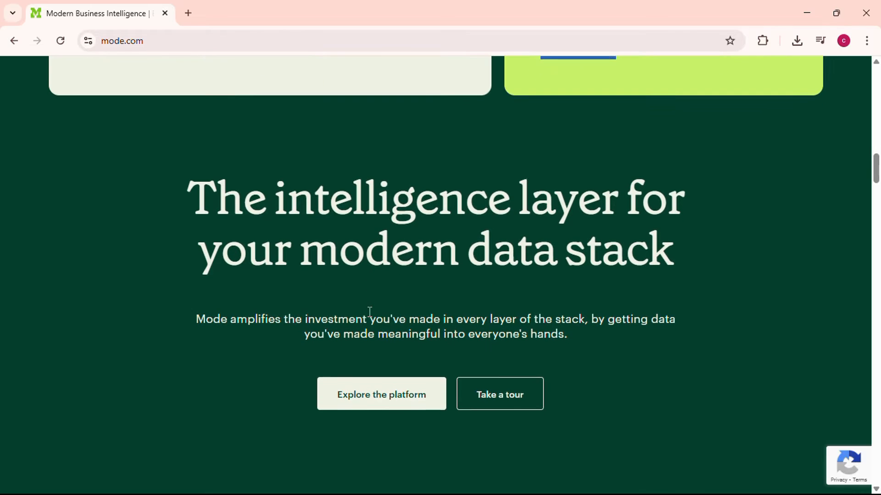
{"action": "scroll", "coordinate": [370, 312], "scroll_direction": "down", "scroll_amount": 1}
{"action": "scroll", "coordinate": [370, 312], "scroll_direction": "down", "scroll_amount": 1}
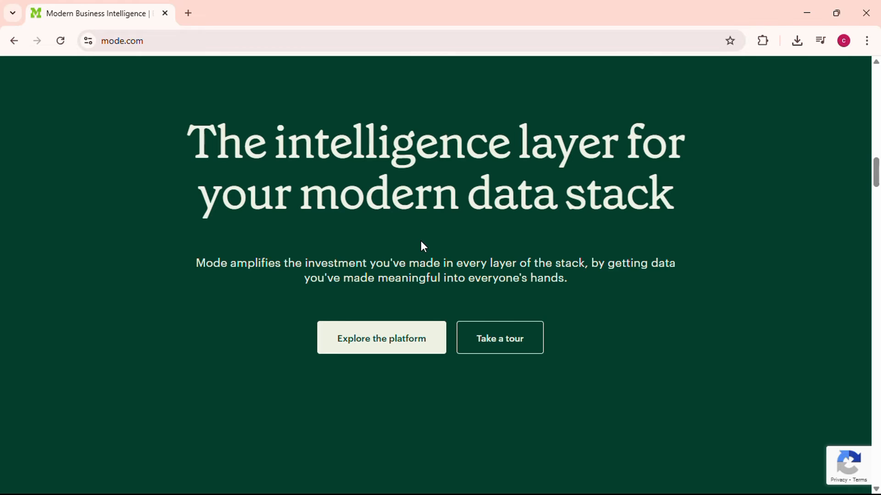
{"action": "scroll", "coordinate": [421, 242], "scroll_direction": "down", "scroll_amount": 5}
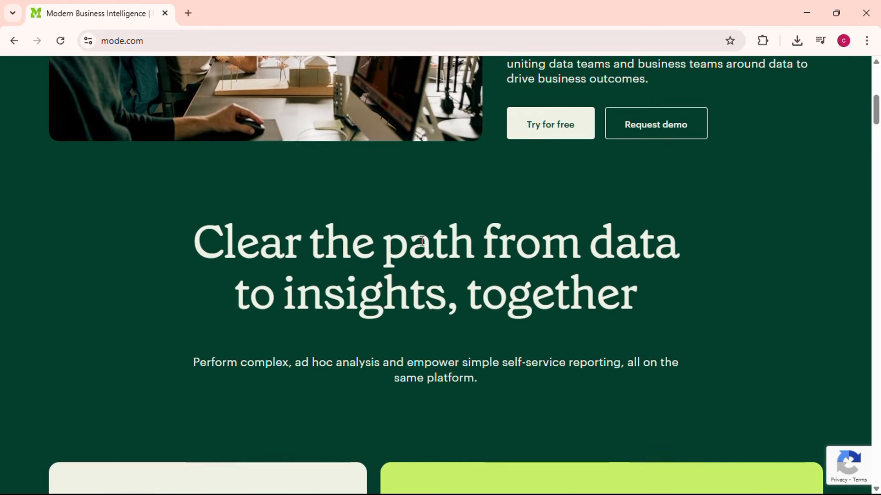
{"action": "scroll", "coordinate": [420, 240], "scroll_direction": "up", "scroll_amount": 8}
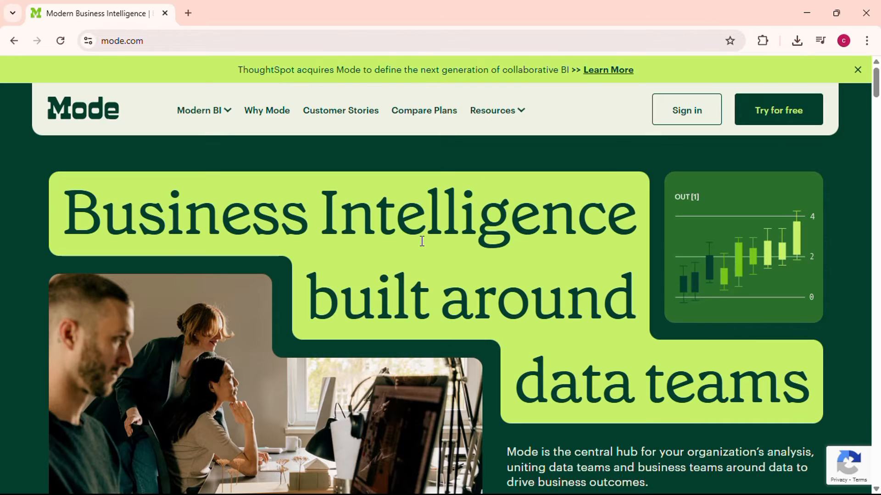
{"action": "scroll", "coordinate": [422, 241], "scroll_direction": "down", "scroll_amount": 3}
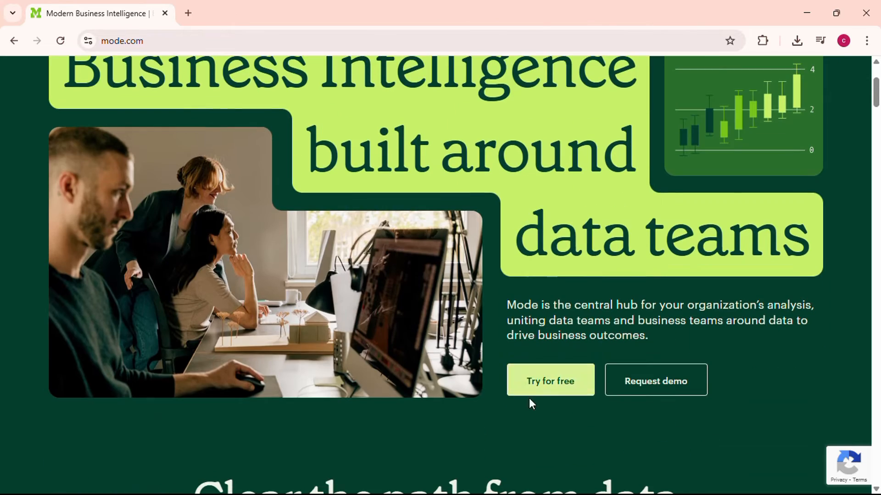
Sign up for a free Mode trial with a Google account.
{"action": "left_click", "coordinate": [532, 388]}
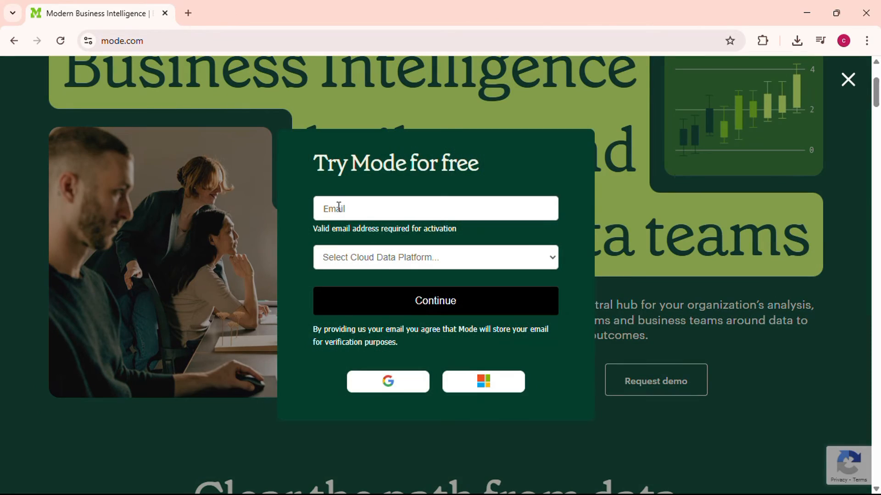
{"action": "left_click", "coordinate": [402, 391]}
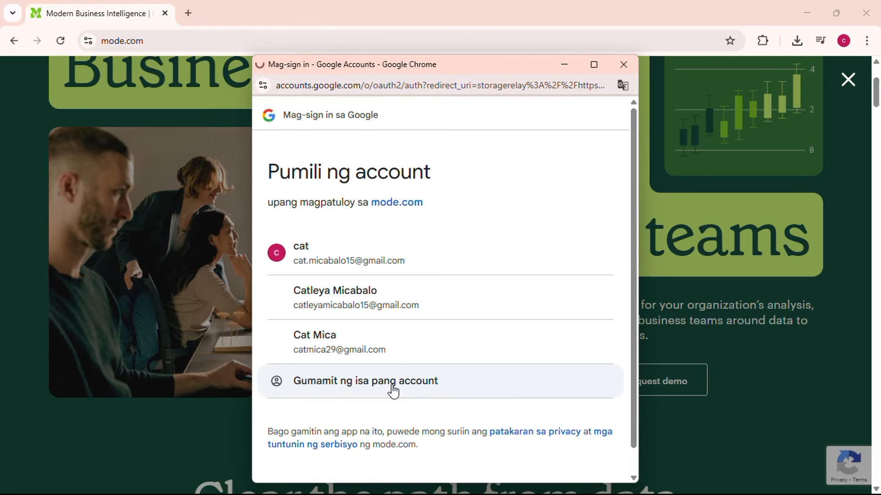
{"action": "left_click", "coordinate": [393, 315]}
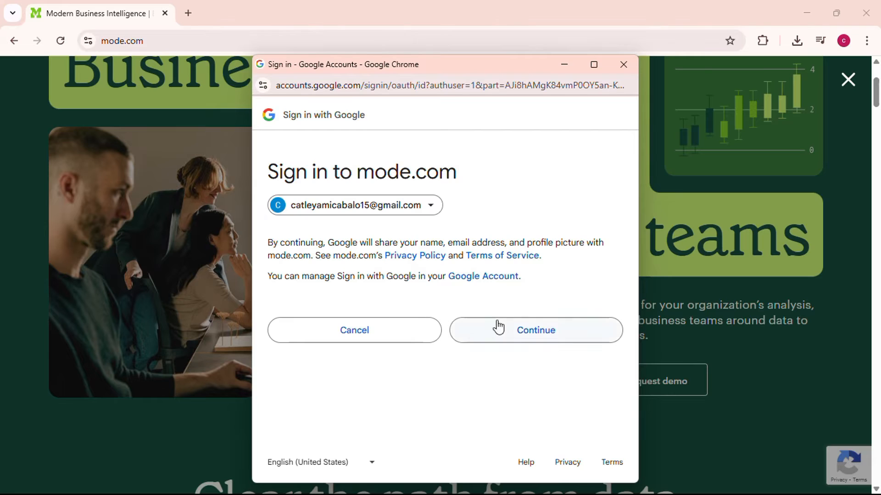
{"action": "left_click", "coordinate": [521, 329]}
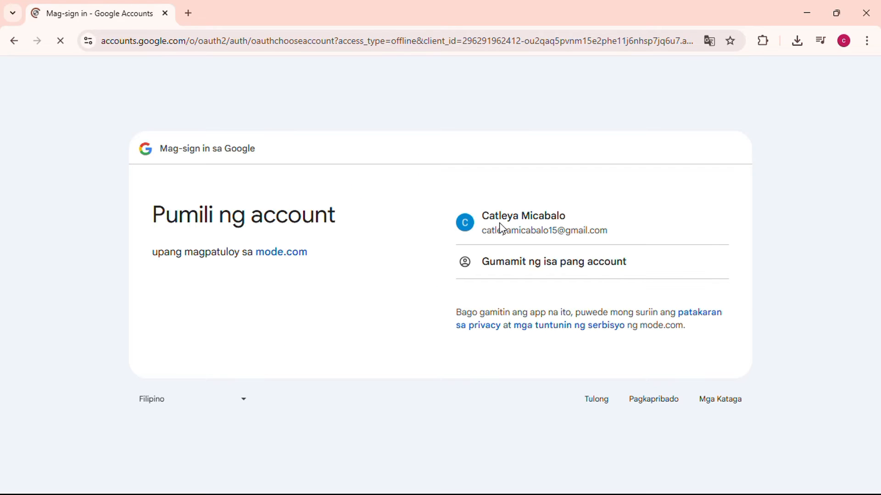
{"action": "left_click", "coordinate": [502, 228]}
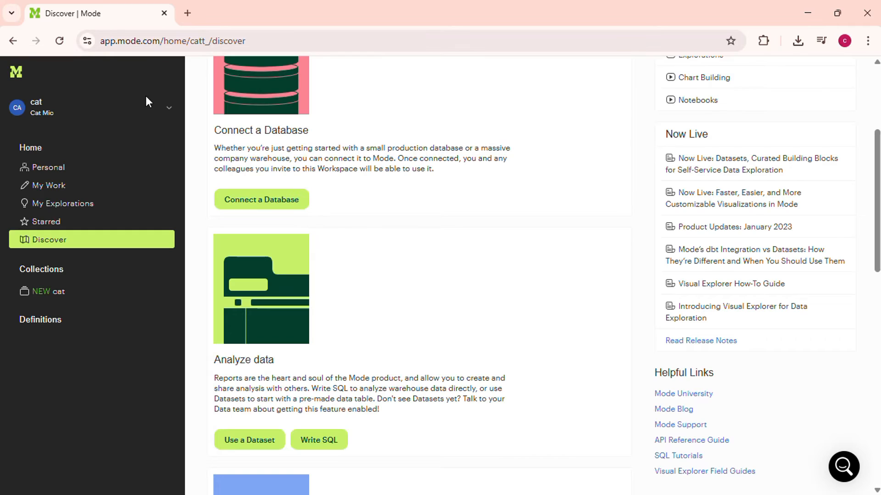
Open the Connect a Database page from the workspace menu and fill the teammate invite field with the account's e-mail.
{"action": "left_click", "coordinate": [146, 114]}
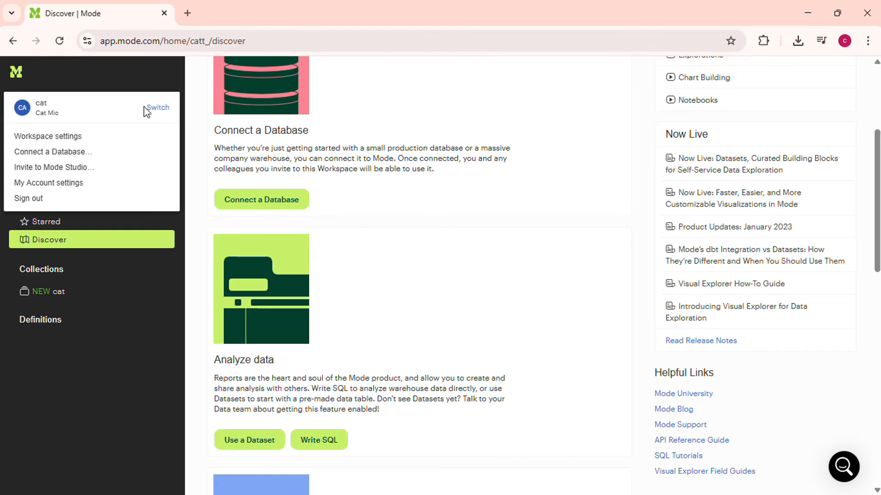
{"action": "left_click", "coordinate": [74, 153]}
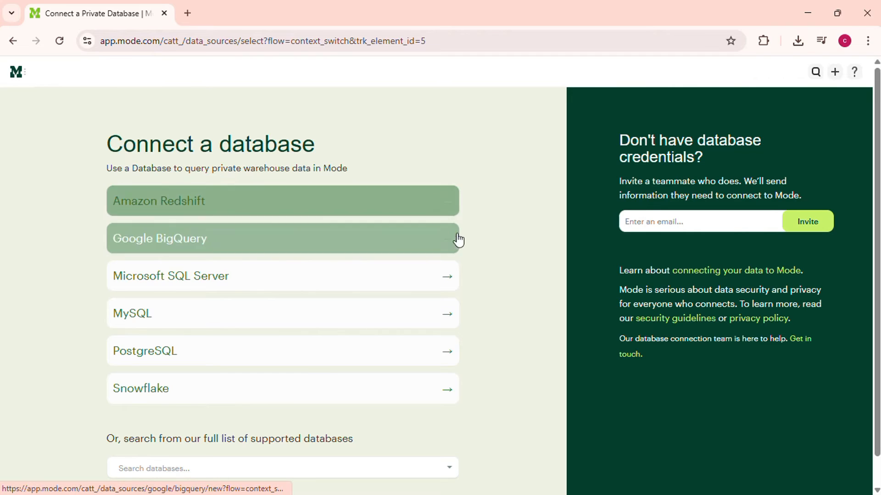
{"action": "left_click", "coordinate": [674, 222]}
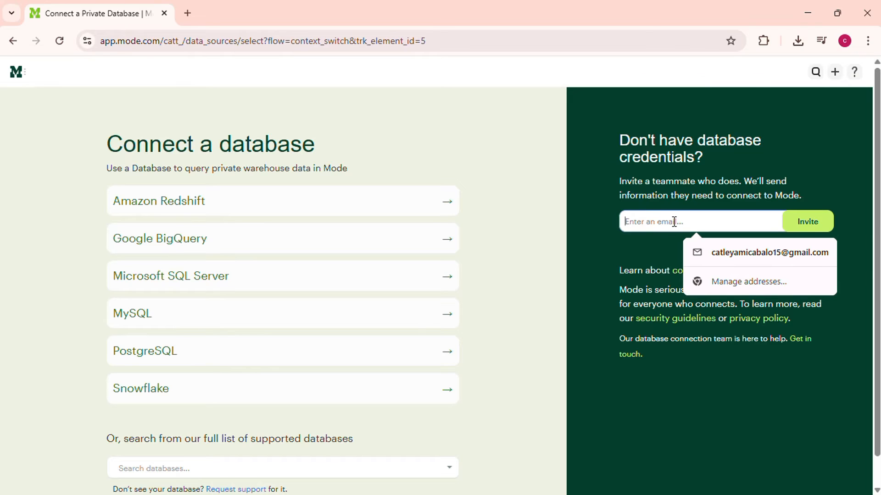
{"action": "left_click", "coordinate": [728, 257]}
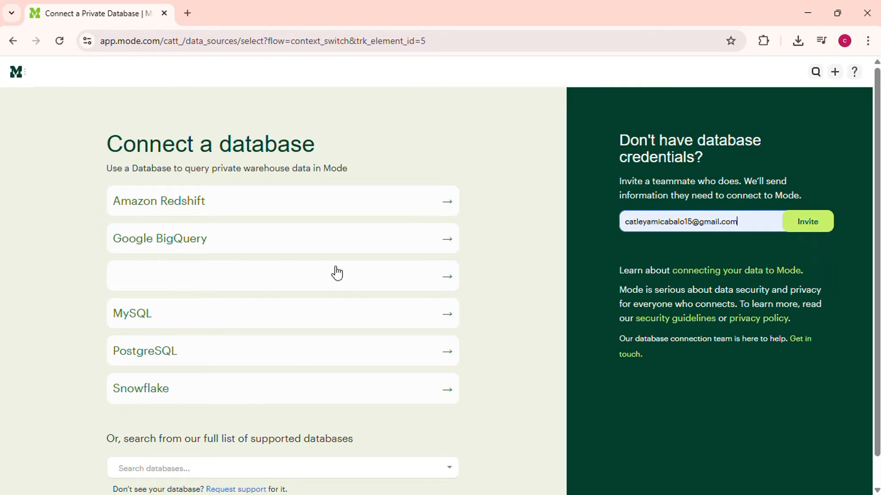
Open the Amazon Redshift credentials form.
{"action": "scroll", "coordinate": [337, 273], "scroll_direction": "down", "scroll_amount": 1}
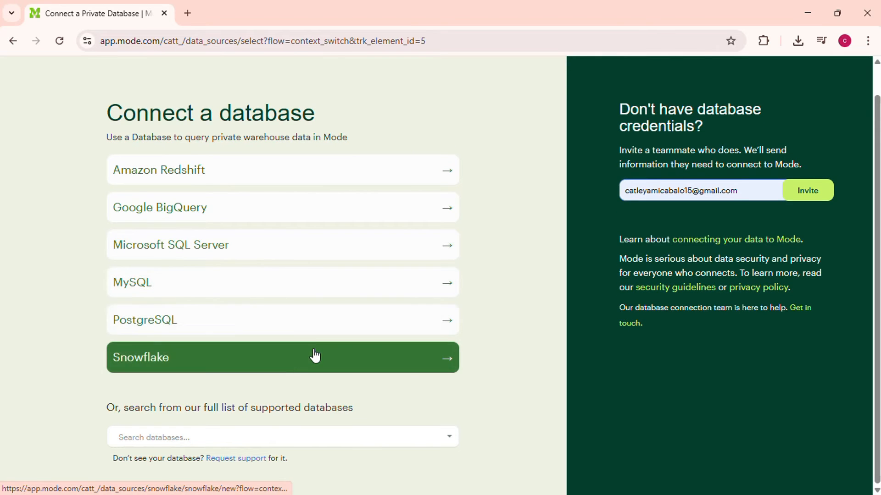
{"action": "left_click", "coordinate": [174, 166]}
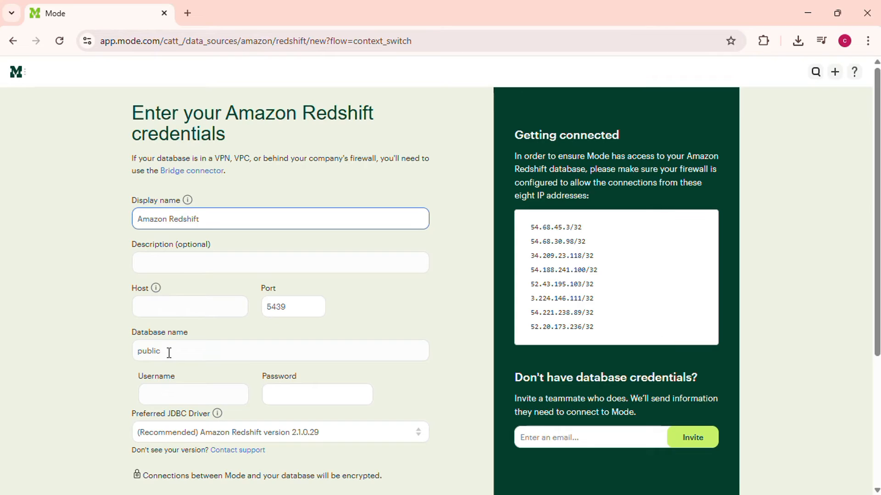
Return to the Discover page and start a new report with Write SQL.
{"action": "left_click", "coordinate": [13, 44]}
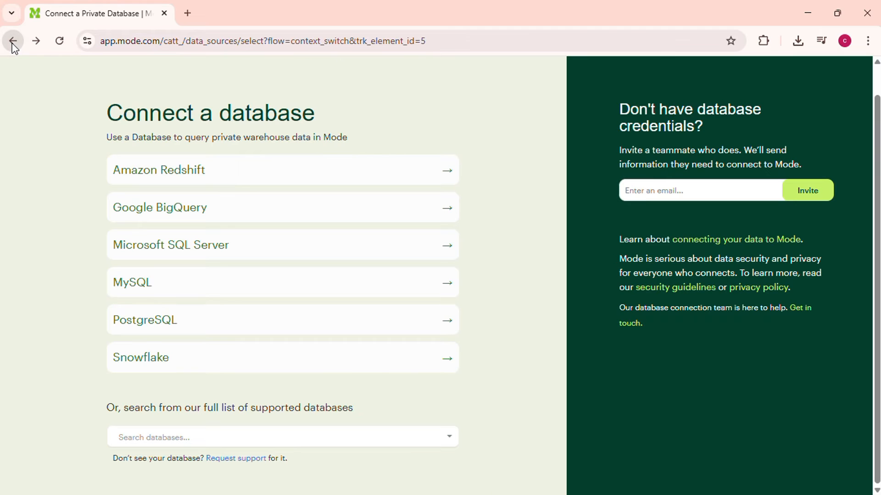
{"action": "left_click", "coordinate": [13, 44]}
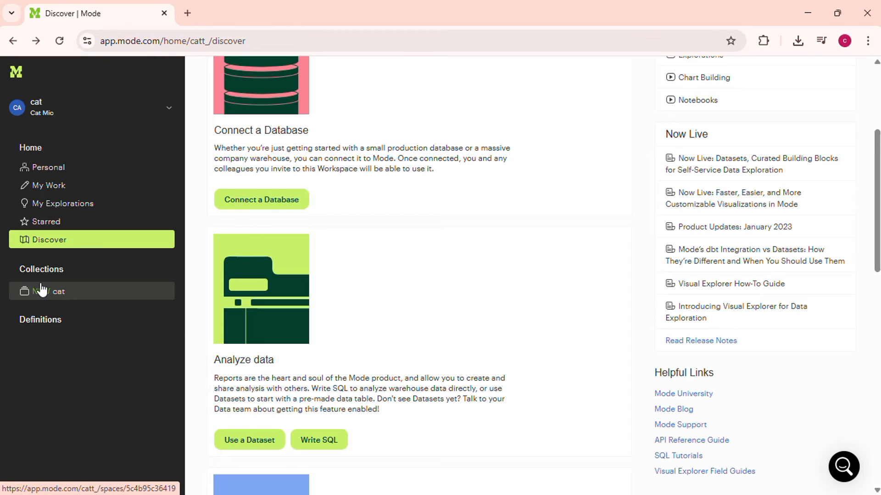
{"action": "left_click", "coordinate": [314, 436]}
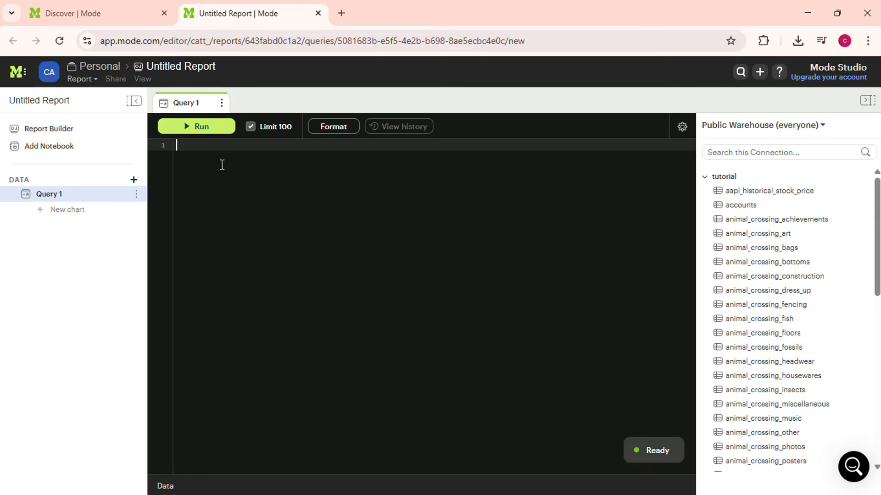
Write the query's first line: SELECT cuustomer_id, SUM(purchase_amount) AS total_spent.
{"action": "type", "text": "SEL"}
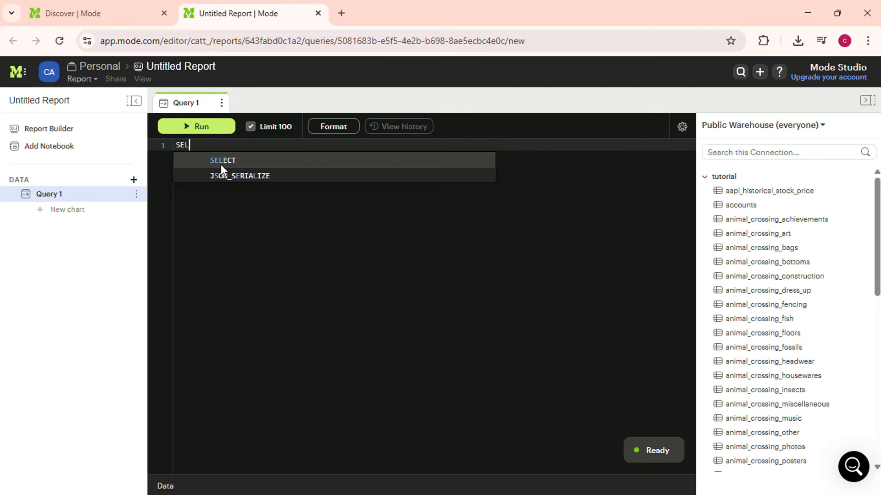
{"action": "type", "text": "ECT cu"}
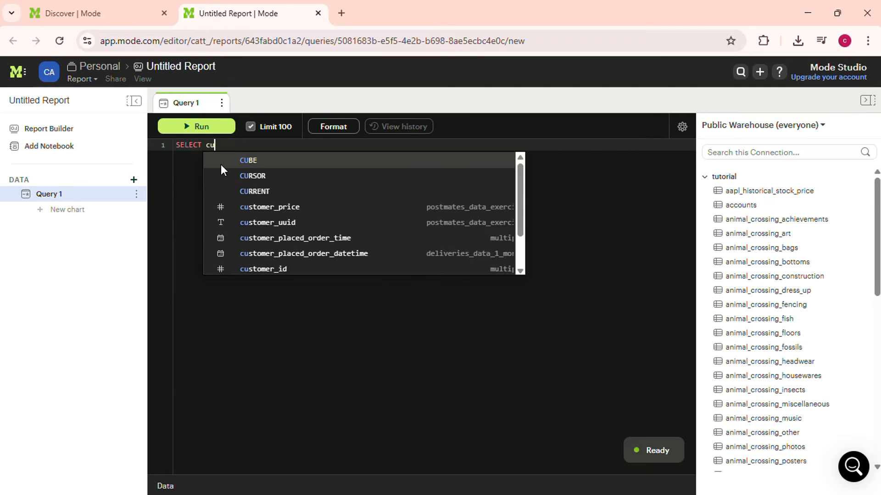
{"action": "type", "text": "ustomer_id"}
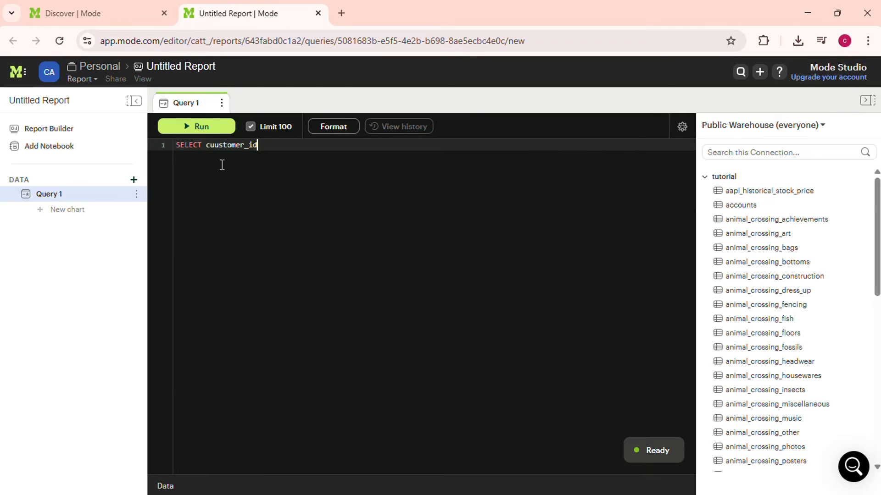
{"action": "type", "text": ", SUM"}
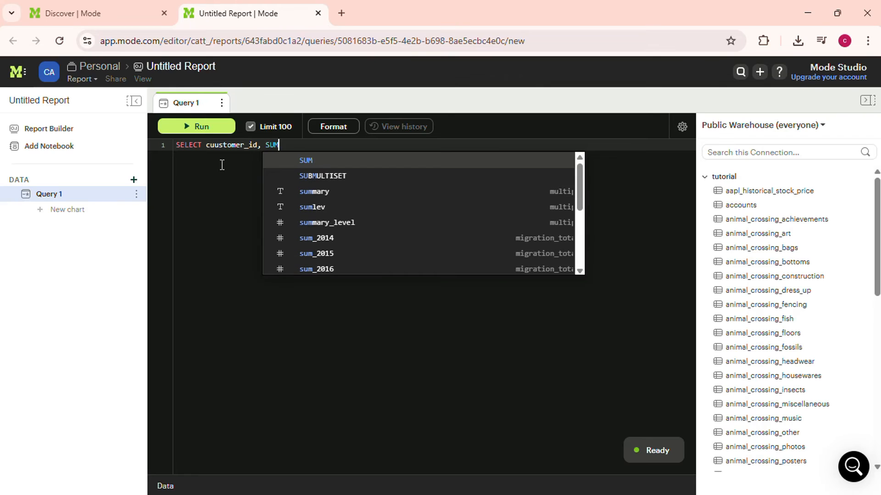
{"action": "type", "text": "(purchase"}
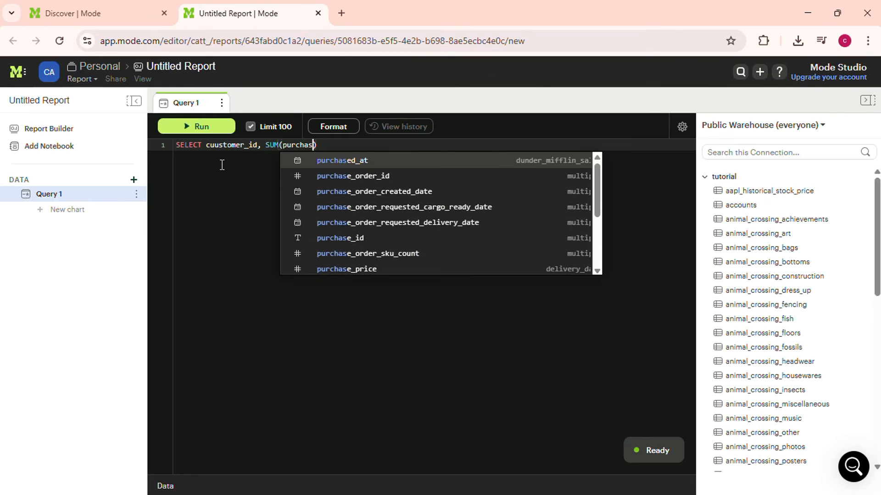
{"action": "type", "text": "_amount"}
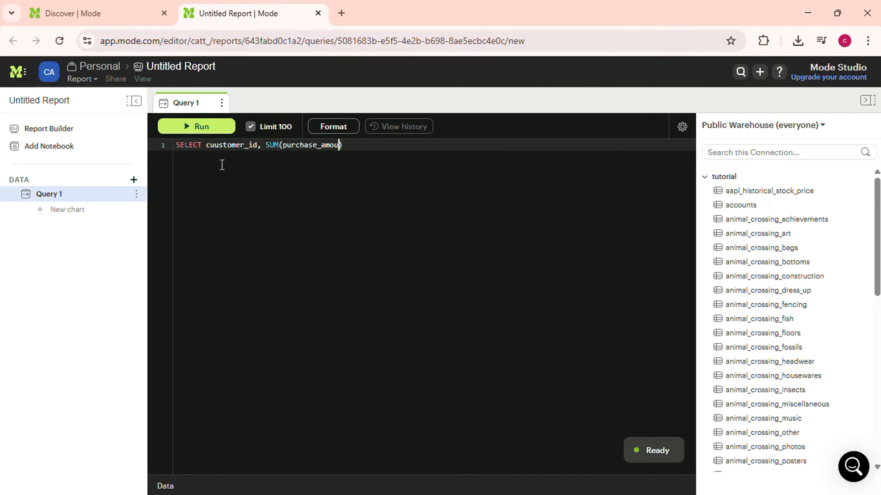
{"action": "type", "text": ") AS "}
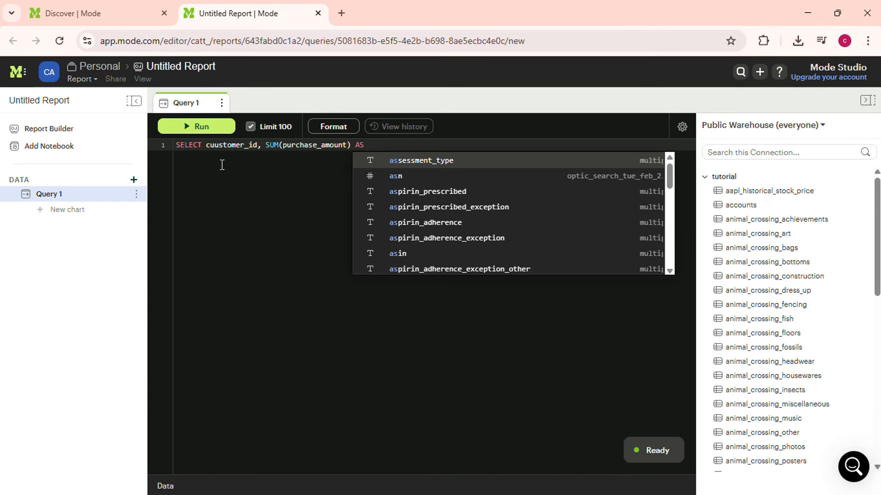
{"action": "type", "text": "total"}
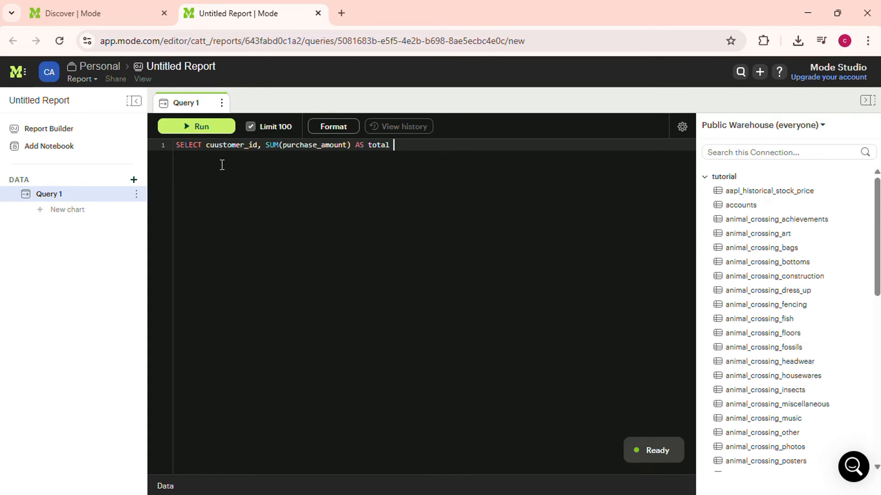
{"action": "key", "text": "BackSpace"}
{"action": "type", "text": "_spent"}
Add FROM ramsy.sales_data_sales_data_sample and GROUP BY customer_id clauses to the query.
{"action": "key", "text": "Return"}
{"action": "type", "text": "FROM "}
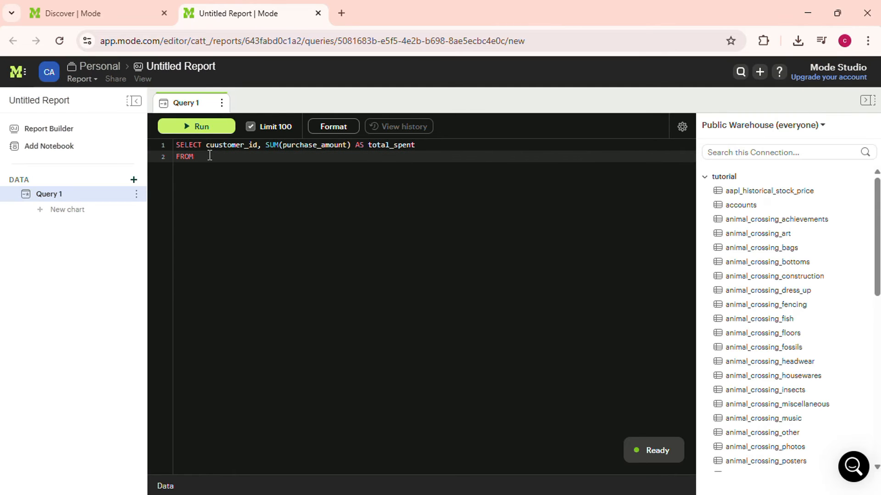
{"action": "type", "text": "sales_data"}
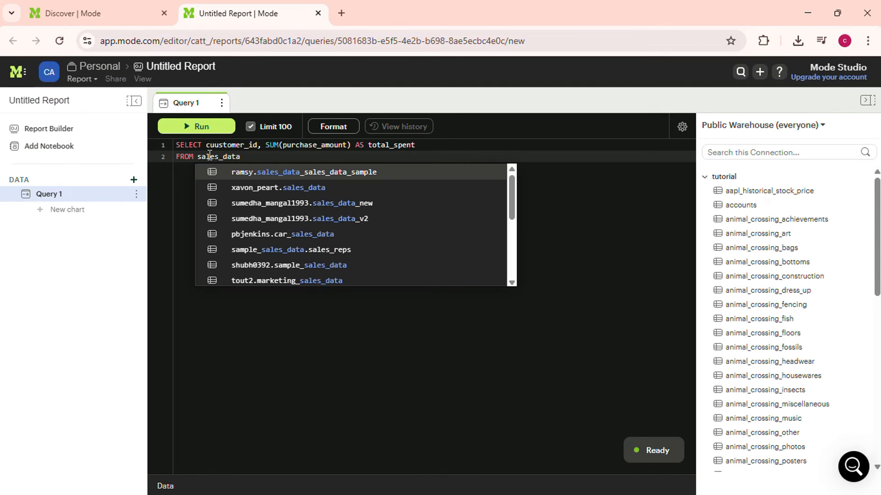
{"action": "key", "text": "Return"}
{"action": "type", "text": "GROUP"}
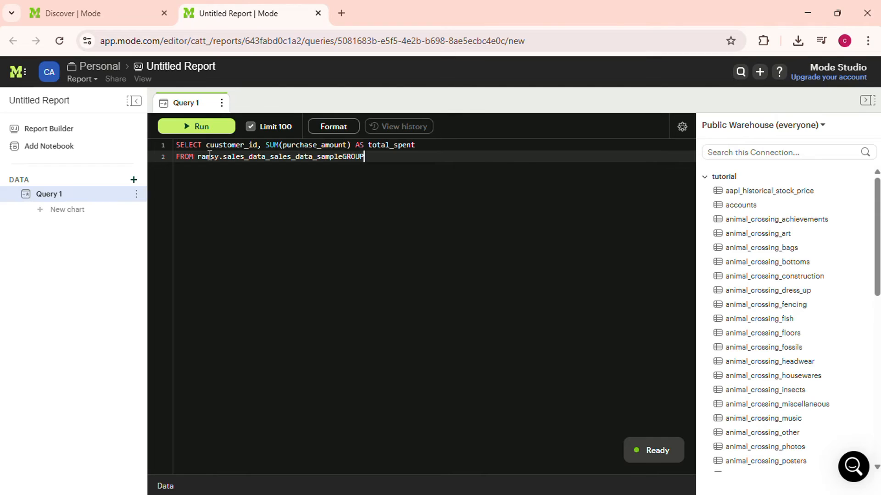
{"action": "type", "text": " BY customer_id"}
{"action": "key", "text": "Return"}
Finish the query with ORDER BY total_spent DESC LIMIT 10; and run it.
{"action": "type", "text": "ORDER "}
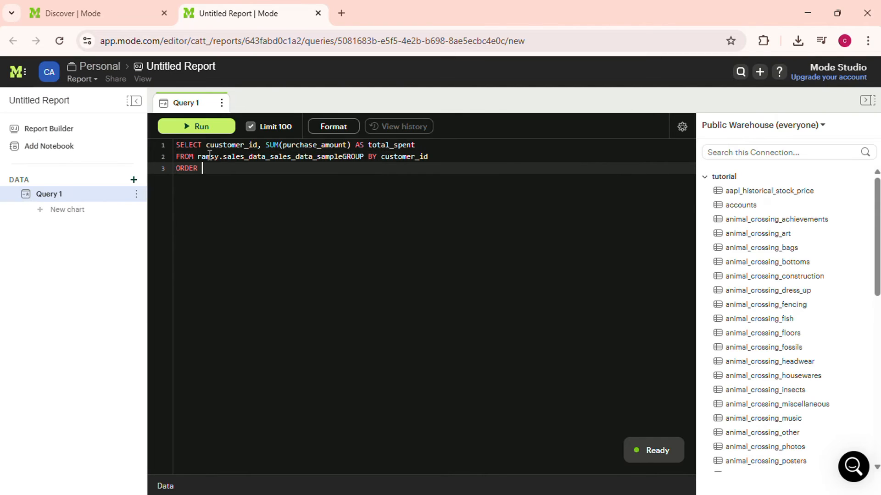
{"action": "type", "text": "BY total_spent DESCLI"}
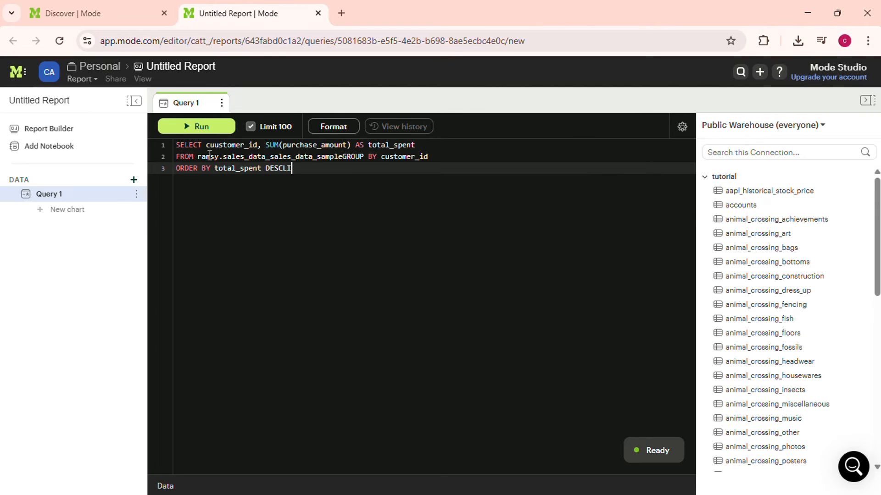
{"action": "type", "text": "MIT 10;"}
{"action": "left_click", "coordinate": [195, 124]}
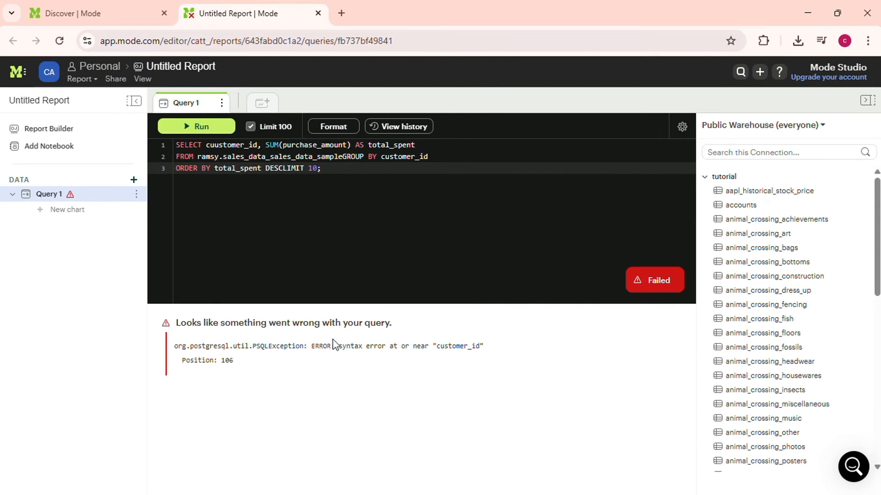
Move the GROUP BY clause onto its own line and rerun the query.
{"action": "left_click", "coordinate": [342, 156]}
{"action": "key", "text": "Return"}
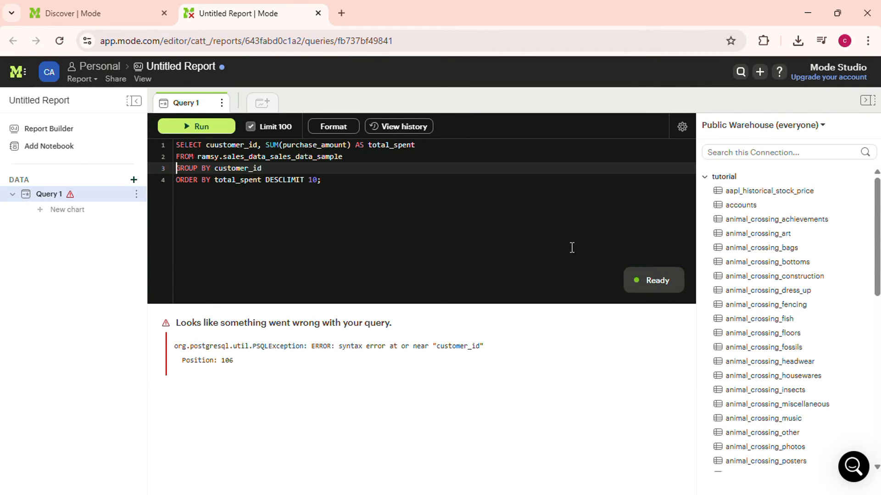
{"action": "left_click", "coordinate": [215, 127]}
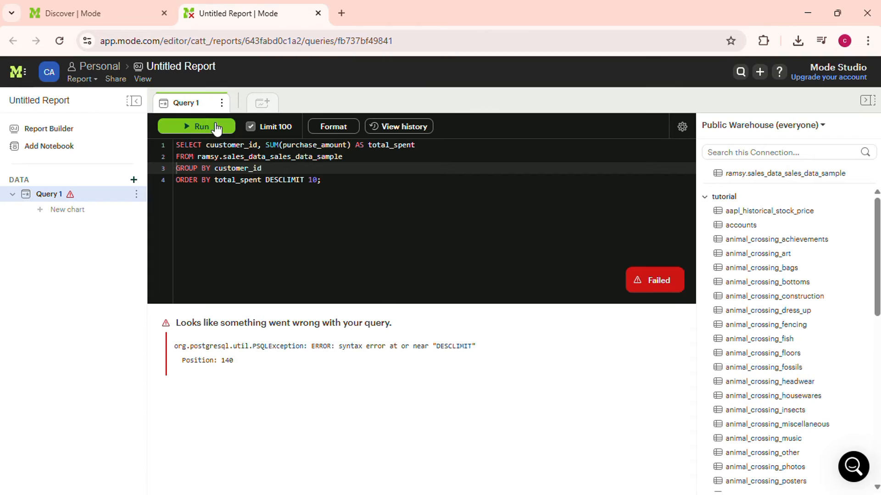
Put LIMIT 10; on its own line after DESC and rerun the query.
{"action": "left_click", "coordinate": [283, 179]}
{"action": "key", "text": "Return"}
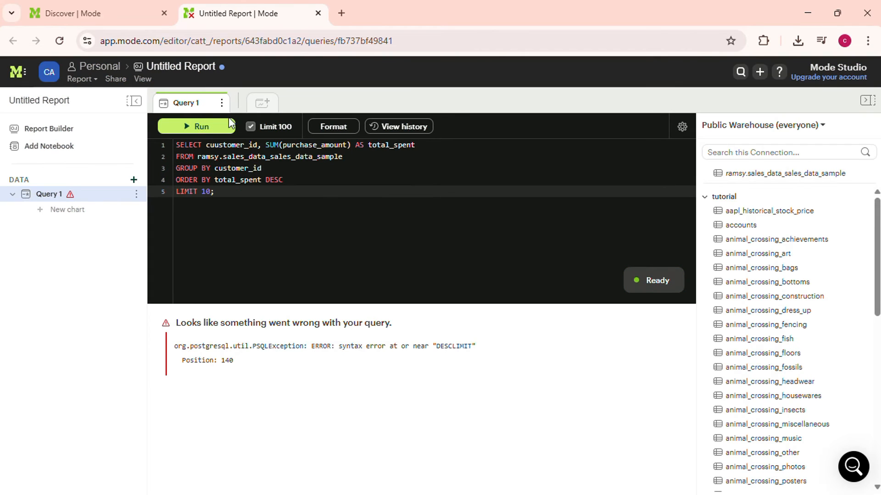
{"action": "left_click", "coordinate": [207, 125]}
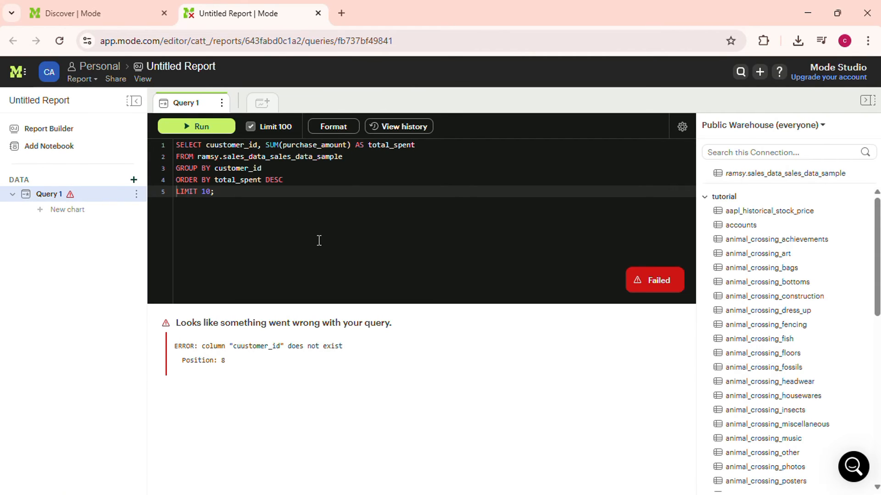
{"action": "scroll", "coordinate": [777, 252], "scroll_direction": "down", "scroll_amount": 6}
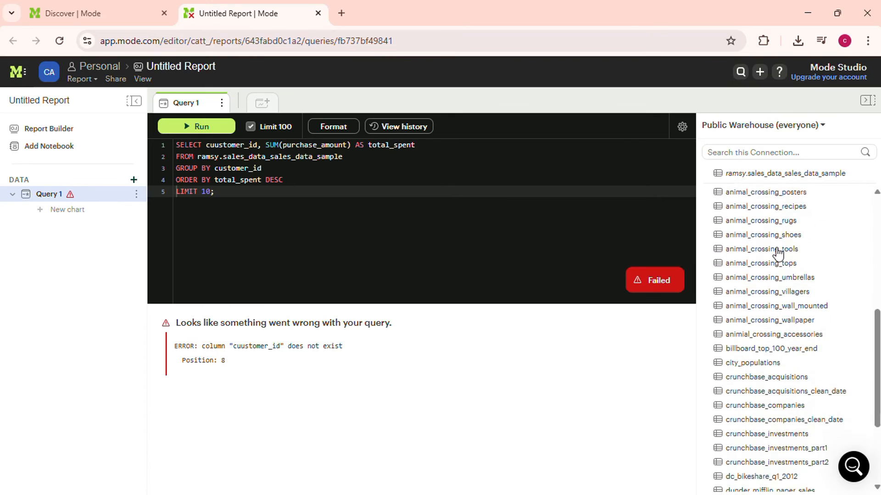
{"action": "scroll", "coordinate": [778, 252], "scroll_direction": "down", "scroll_amount": 3}
{"action": "scroll", "coordinate": [777, 252], "scroll_direction": "up", "scroll_amount": 10}
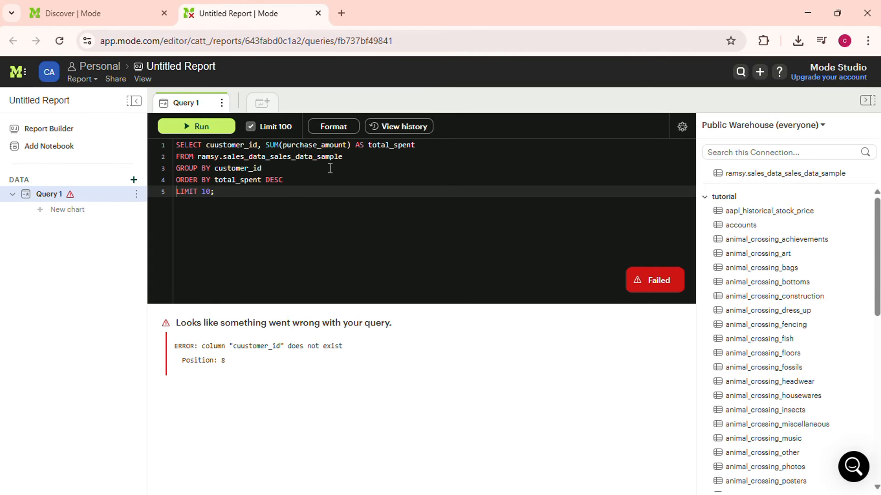
{"action": "left_click", "coordinate": [247, 168]}
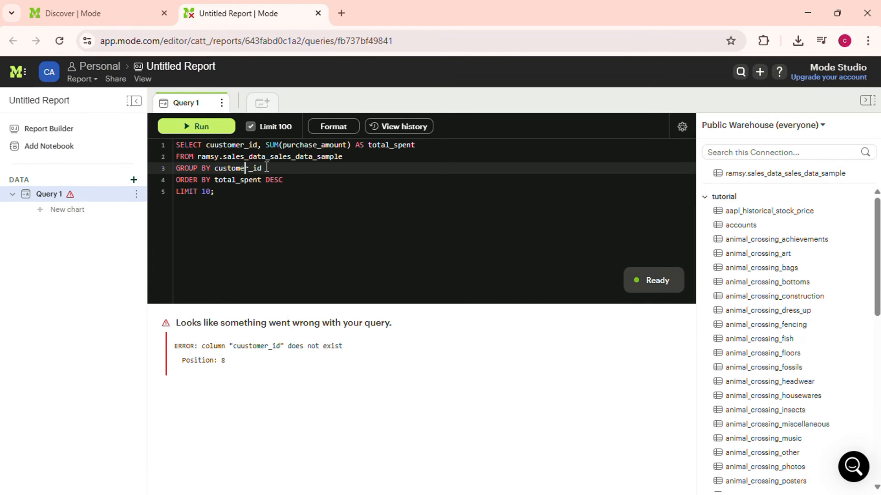
{"action": "left_click", "coordinate": [267, 167]}
{"action": "left_click", "coordinate": [221, 103]}
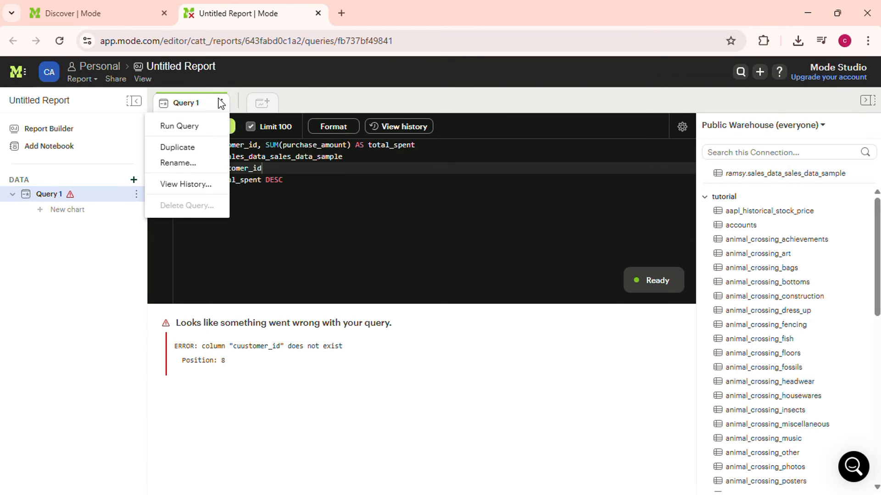
{"action": "left_click", "coordinate": [821, 128]}
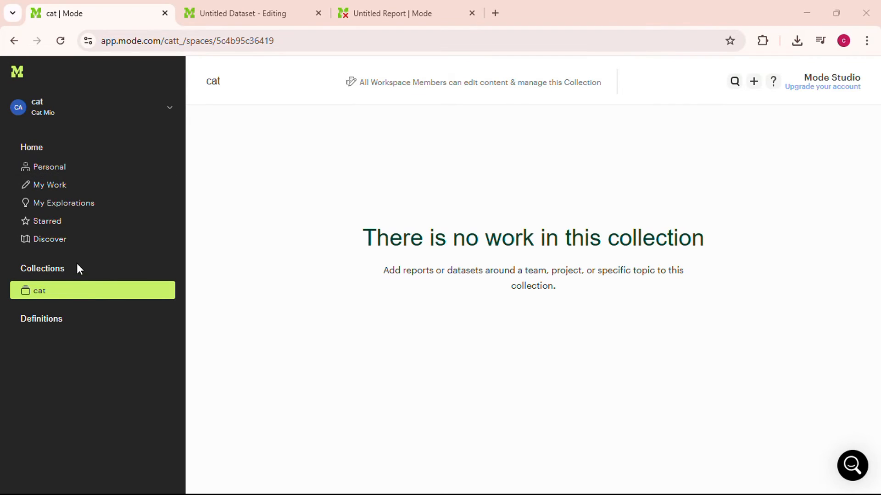
Open the Untitled Dataset from the My Work list.
{"action": "left_click", "coordinate": [70, 186]}
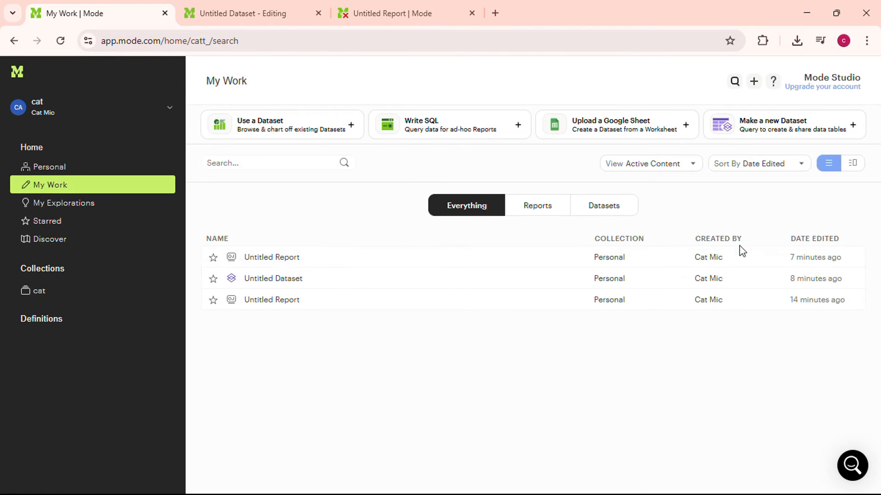
{"action": "left_click", "coordinate": [850, 258]}
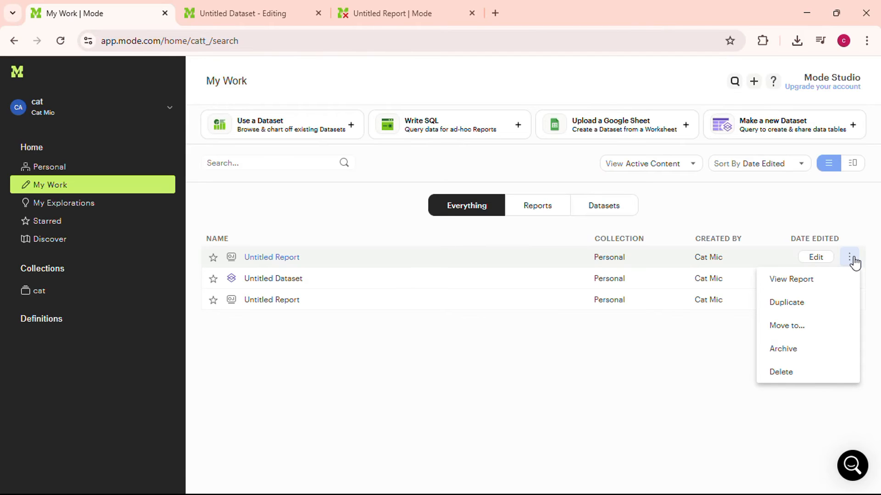
{"action": "left_click", "coordinate": [567, 359]}
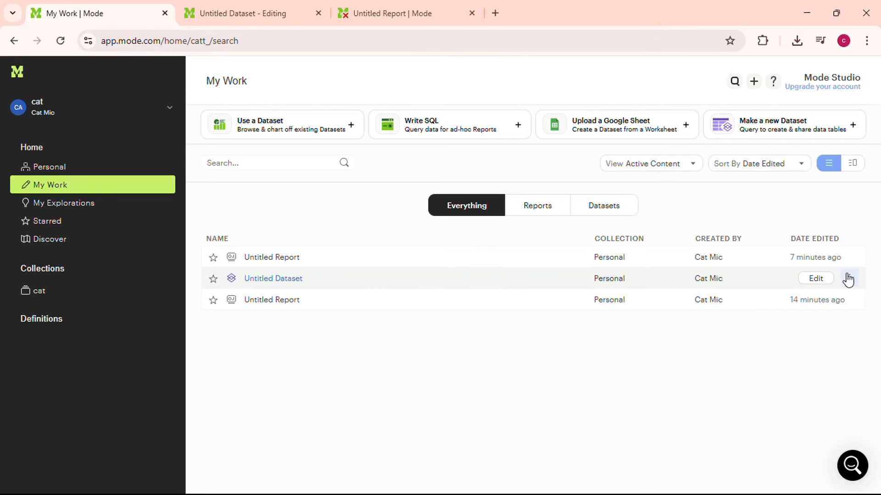
{"action": "left_click", "coordinate": [851, 279]}
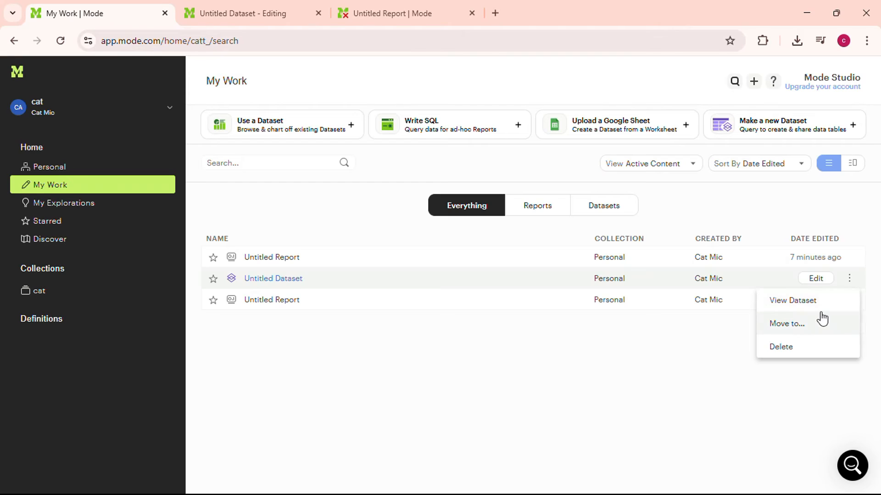
{"action": "left_click", "coordinate": [793, 300]}
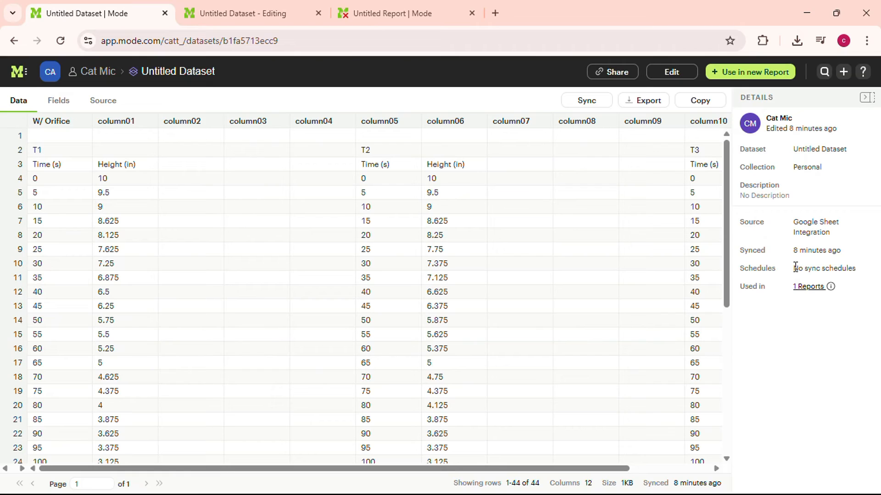
Export the dataset as a CSV file.
{"action": "left_click_drag", "start_coordinate": [795, 268], "coordinate": [863, 277]}
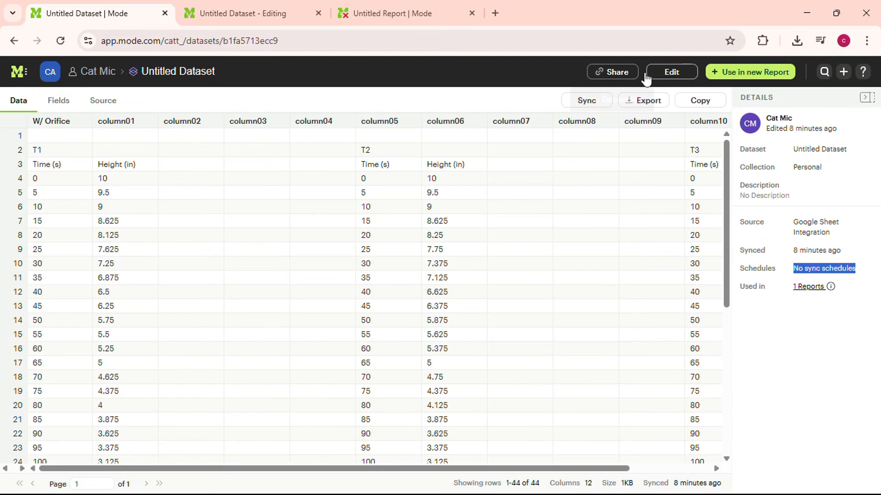
{"action": "left_click", "coordinate": [648, 106]}
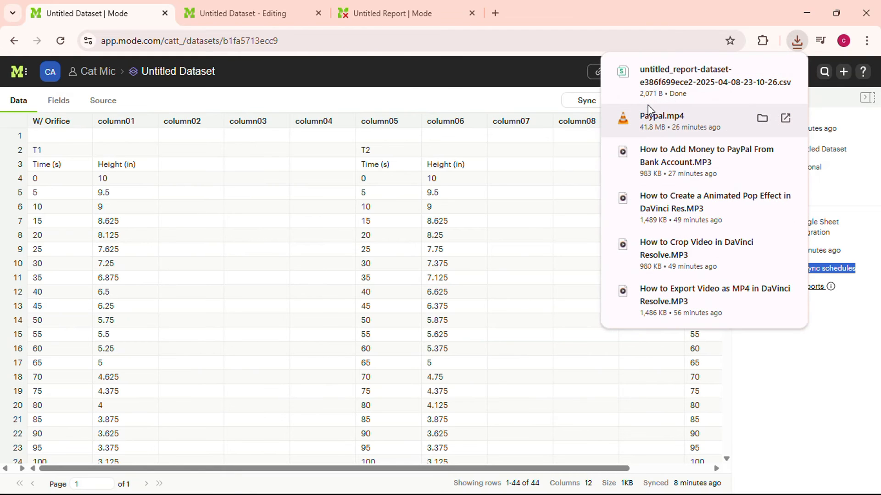
{"action": "left_click", "coordinate": [778, 396]}
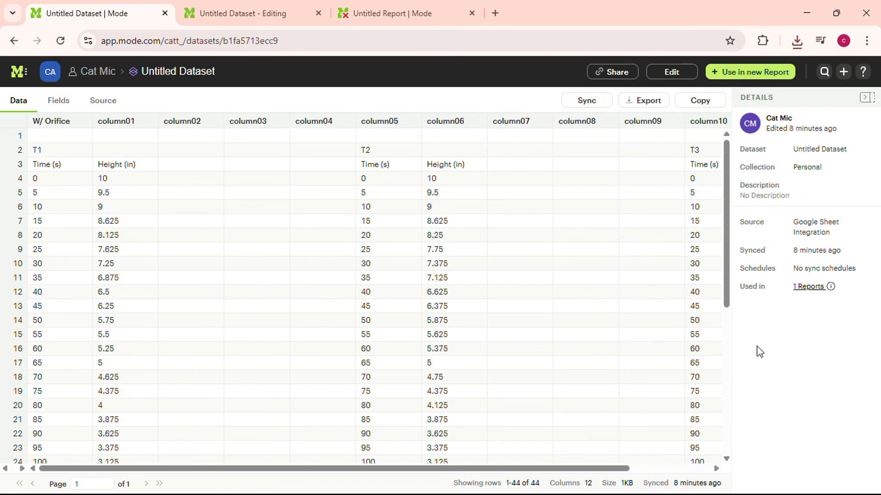
Switch the Untitled Dataset into edit mode.
{"action": "left_click", "coordinate": [613, 74]}
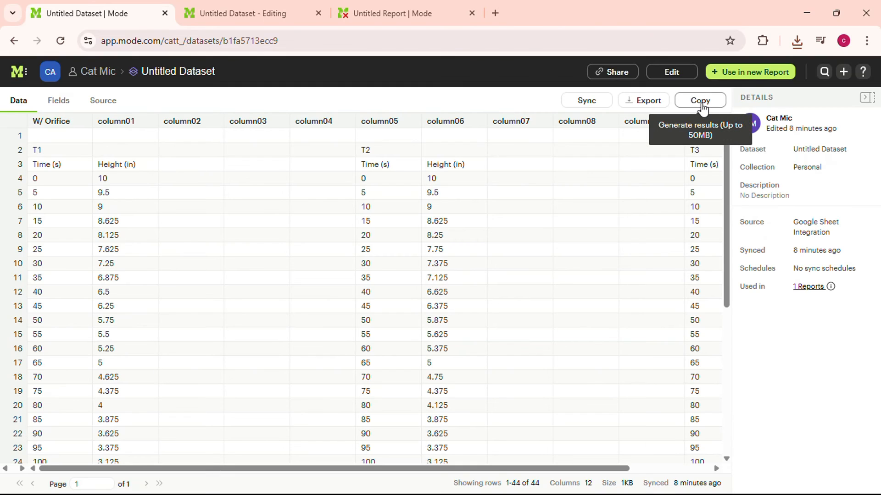
{"action": "left_click", "coordinate": [678, 76]}
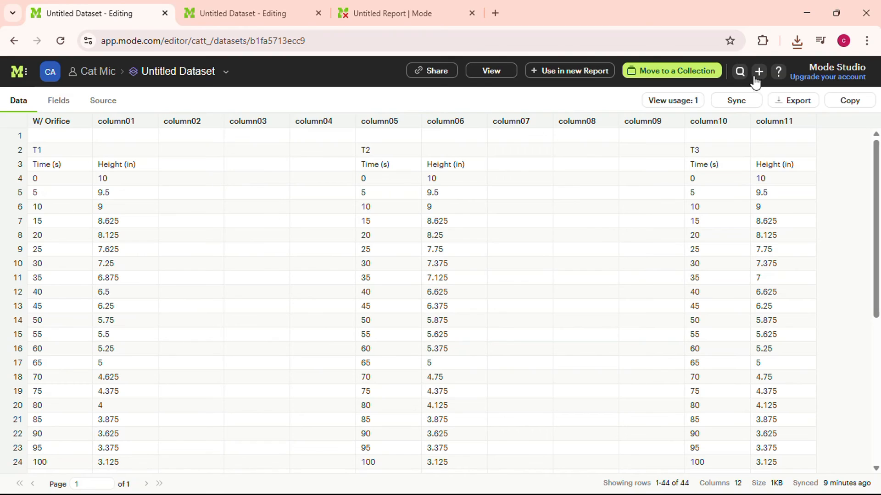
{"action": "left_click", "coordinate": [741, 70]}
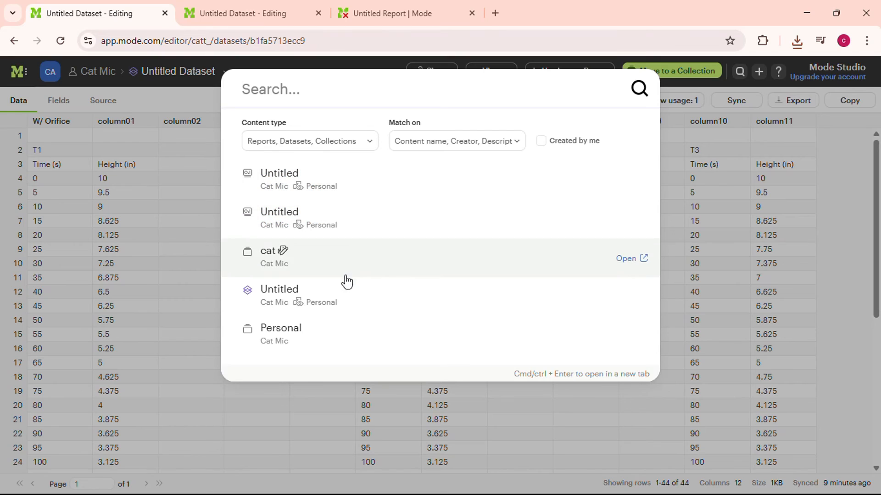
{"action": "left_click", "coordinate": [463, 414]}
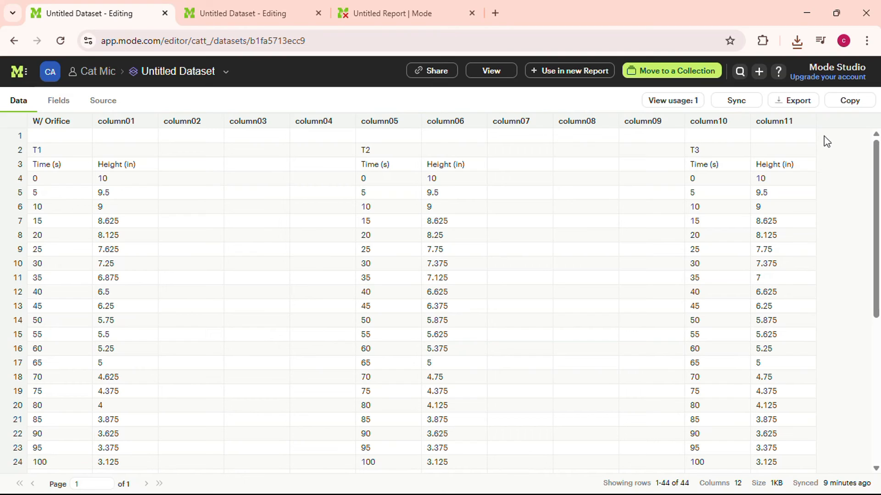
Go to the Personal space home page through the browser's address bar suggestions for Mode.
{"action": "left_click", "coordinate": [779, 72]}
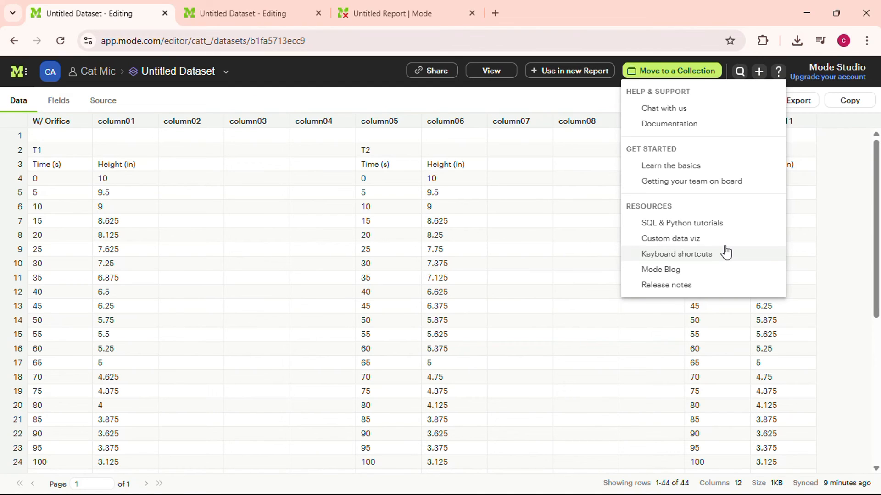
{"action": "left_click", "coordinate": [146, 40]}
{"action": "type", "text": "MODE"}
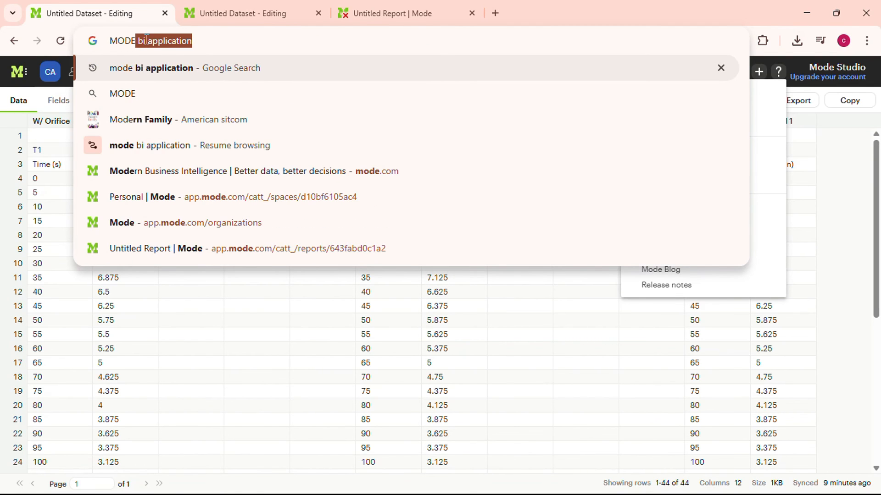
{"action": "key", "text": "Down"}
{"action": "key", "text": "Down"}
{"action": "key", "text": "Down"}
{"action": "key", "text": "Down"}
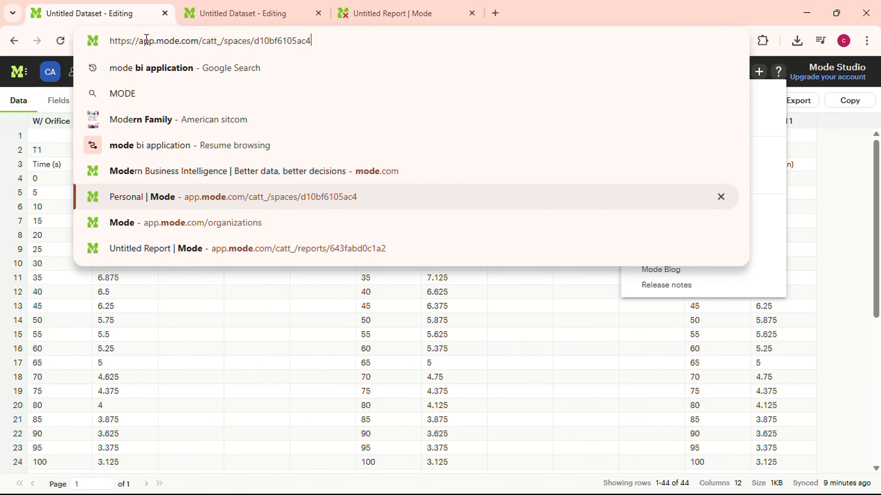
{"action": "key", "text": "Return"}
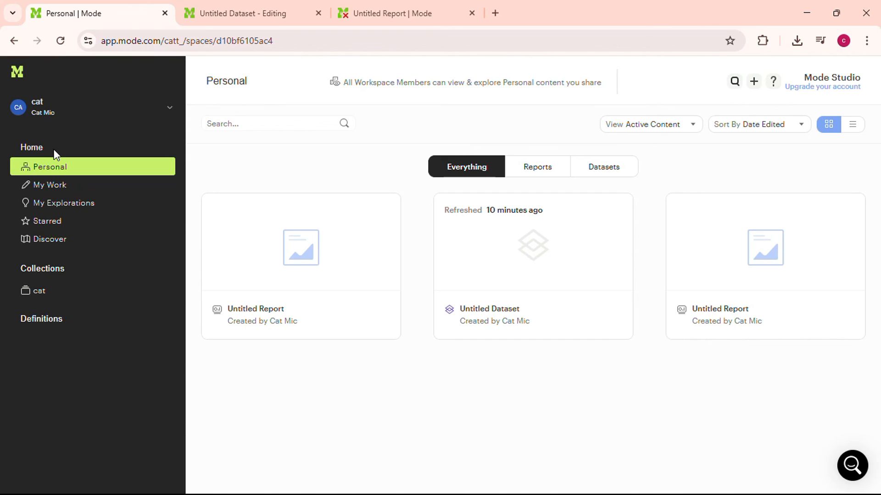
Open Workspace settings from the account menu.
{"action": "mouse_move", "coordinate": [277, 204]}
{"action": "left_click", "coordinate": [34, 118]}
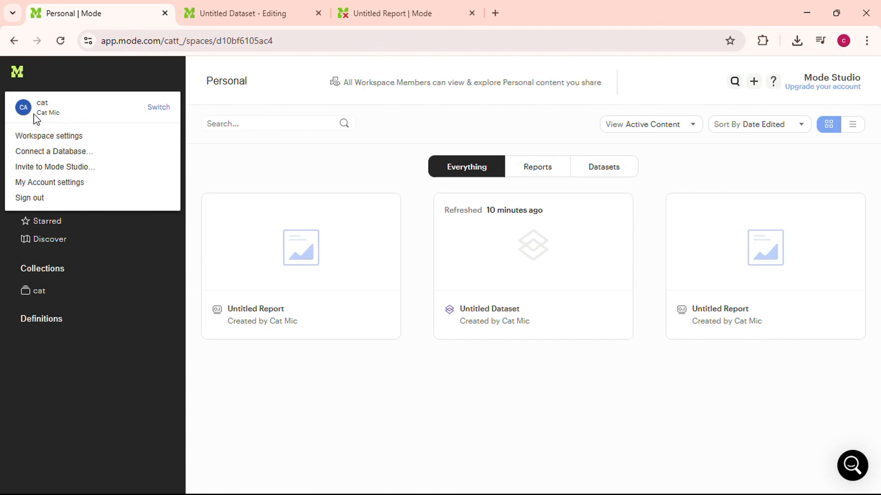
{"action": "left_click", "coordinate": [47, 137]}
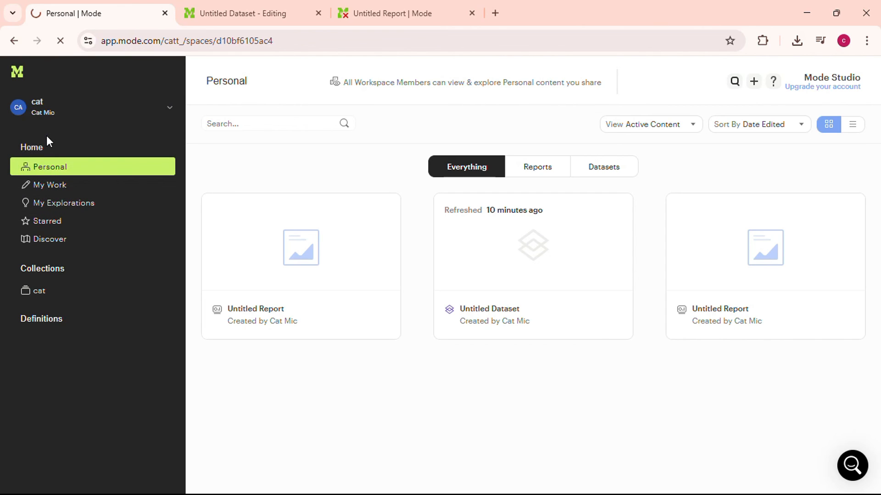